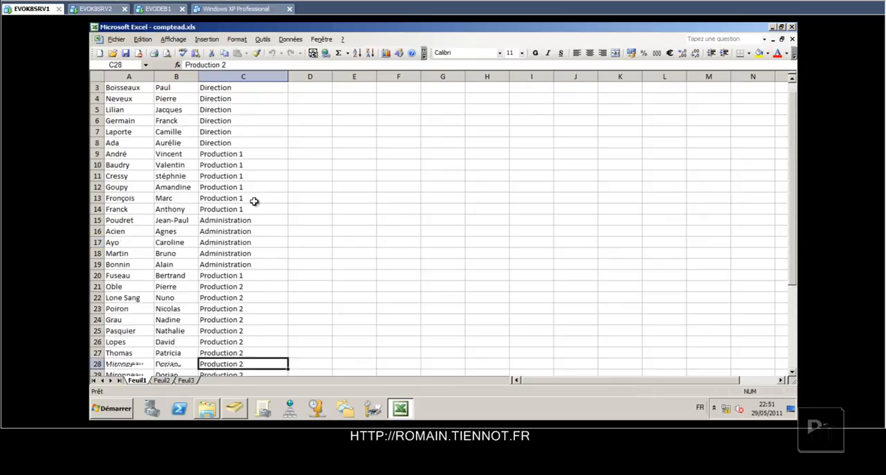
Clear the function in C3, the first name in B9 and the surname in A18 of comptead.xls.
{"action": "key", "text": "Up"}
{"action": "key", "text": "Up"}
{"action": "key", "text": "Up"}
{"action": "key", "text": "Up"}
{"action": "key", "text": "Up"}
{"action": "key", "text": "Up"}
{"action": "key", "text": "Up"}
{"action": "key", "text": "Up"}
{"action": "key", "text": "Up"}
{"action": "key", "text": "Up"}
{"action": "key", "text": "Up"}
{"action": "key", "text": "Up"}
{"action": "key", "text": "Up"}
{"action": "key", "text": "Up"}
{"action": "key", "text": "Up"}
{"action": "key", "text": "Up"}
{"action": "key", "text": "Up"}
{"action": "key", "text": "Up"}
{"action": "key", "text": "Up"}
{"action": "key", "text": "Up"}
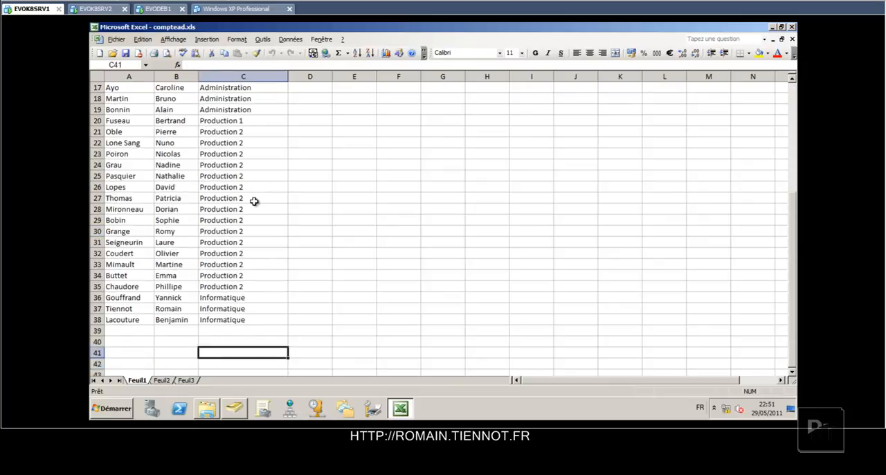
{"action": "key", "text": "Up"}
{"action": "key", "text": "Up"}
{"action": "key", "text": "Up"}
{"action": "key", "text": "Up"}
{"action": "key", "text": "Up"}
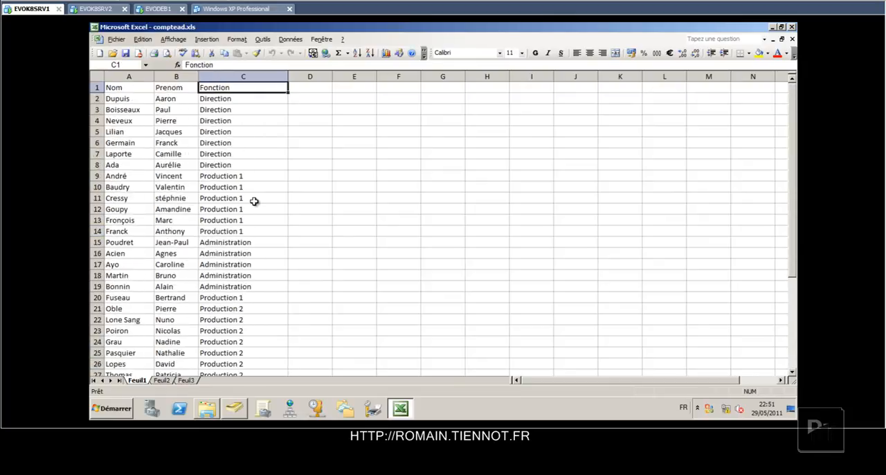
{"action": "left_click", "coordinate": [215, 108]}
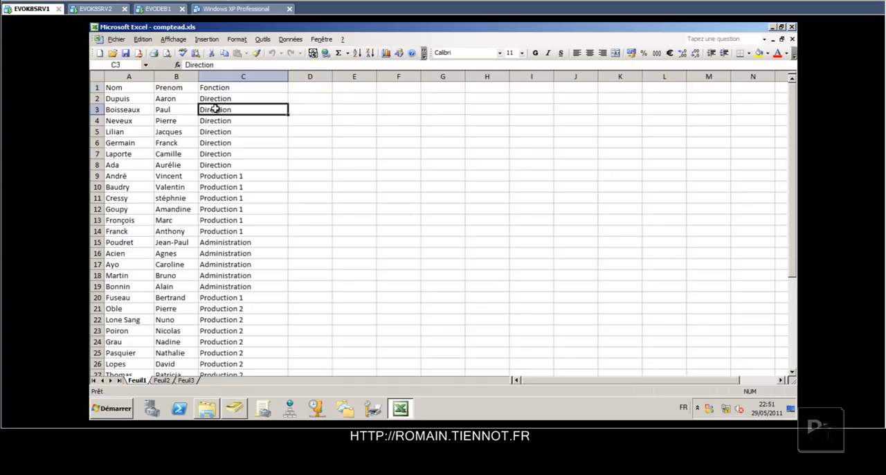
{"action": "key", "text": "Delete"}
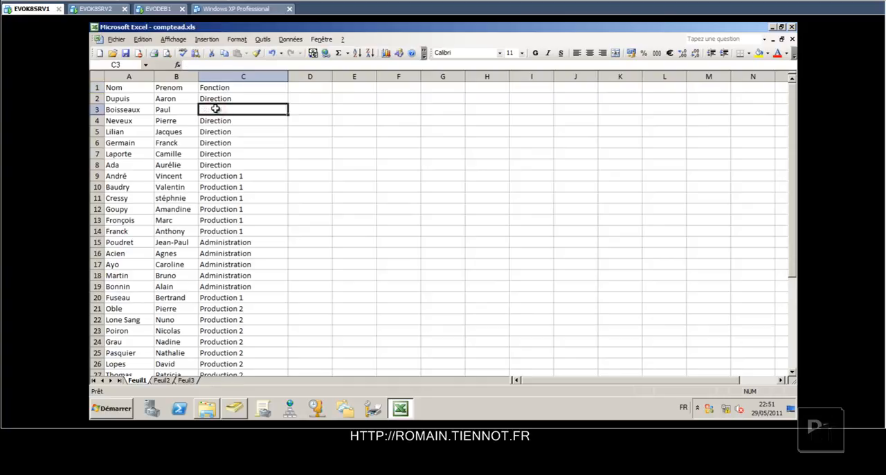
{"action": "left_click", "coordinate": [169, 177]}
{"action": "key", "text": "Delete"}
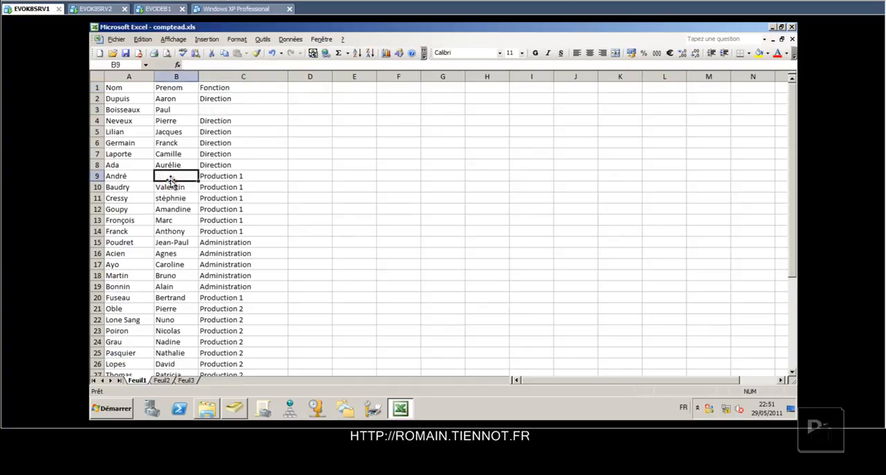
{"action": "left_click", "coordinate": [130, 274]}
{"action": "key", "text": "Delete"}
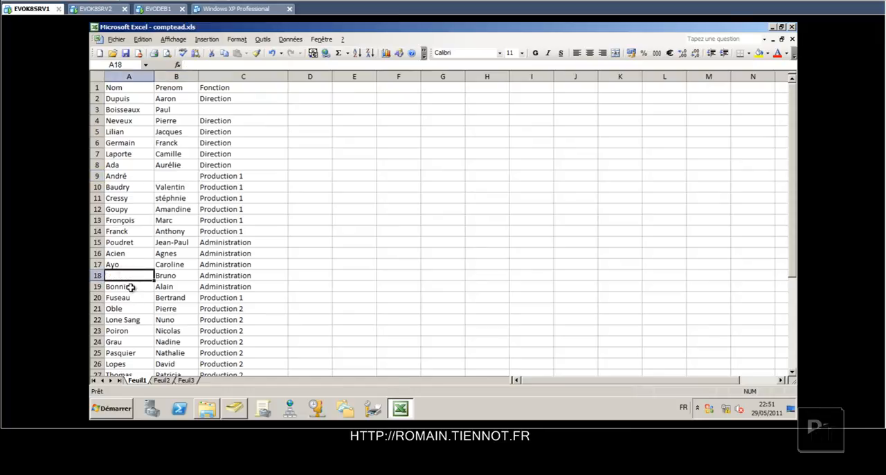
Lengthen the surname in A20 with a string of extra "a" characters, and save and close the workbook.
{"action": "left_click", "coordinate": [133, 298]}
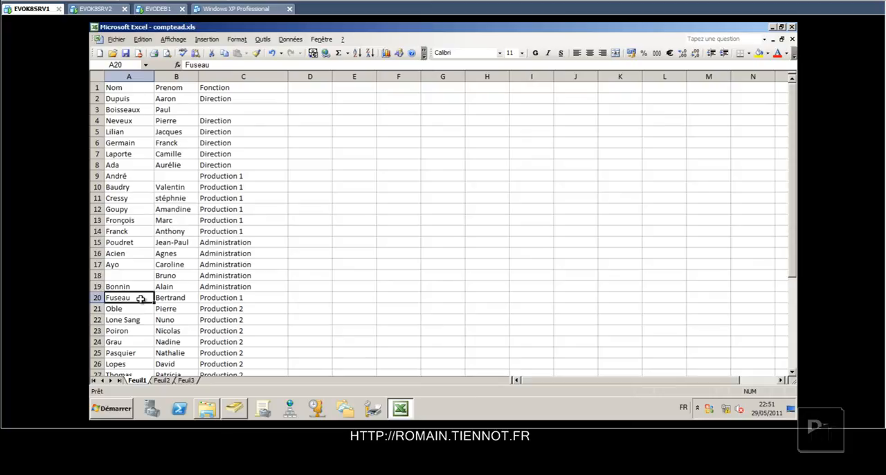
{"action": "double_click", "coordinate": [140, 298]}
{"action": "type", "text": "aaaaaaaaa"}
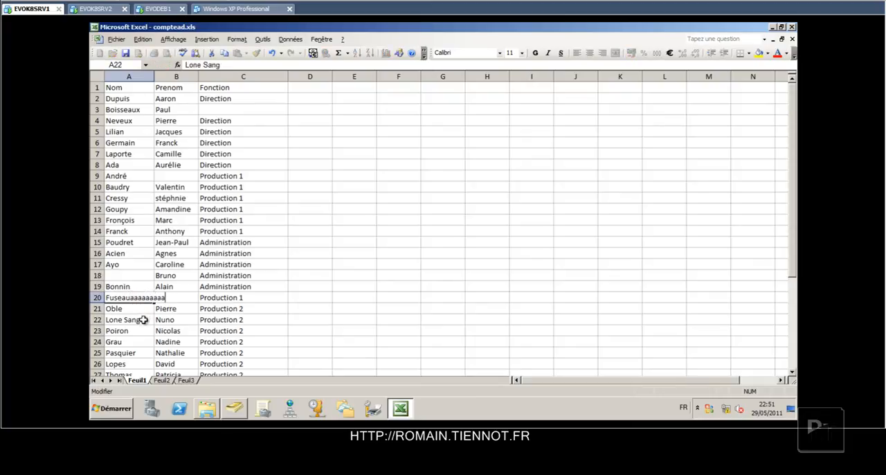
{"action": "left_click", "coordinate": [144, 320]}
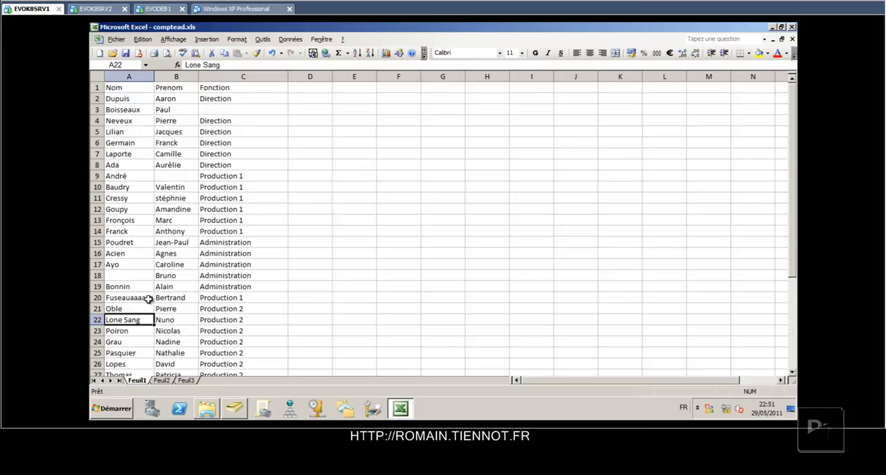
{"action": "left_click", "coordinate": [148, 298]}
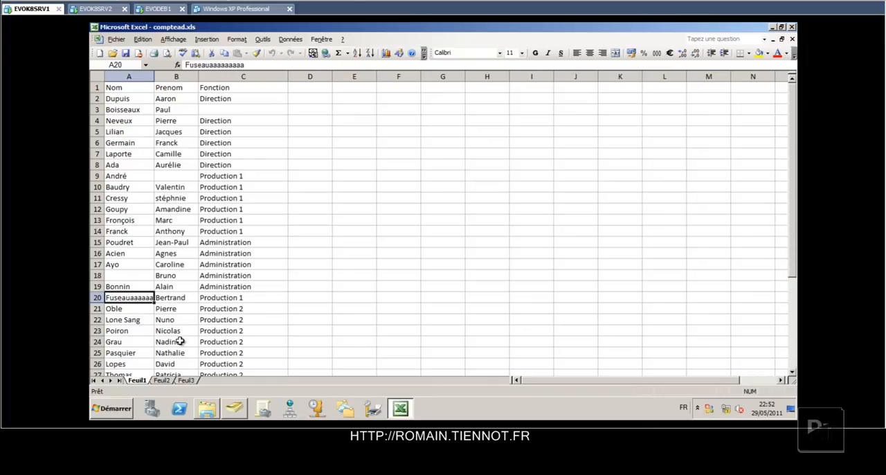
{"action": "key", "text": "alt+F4"}
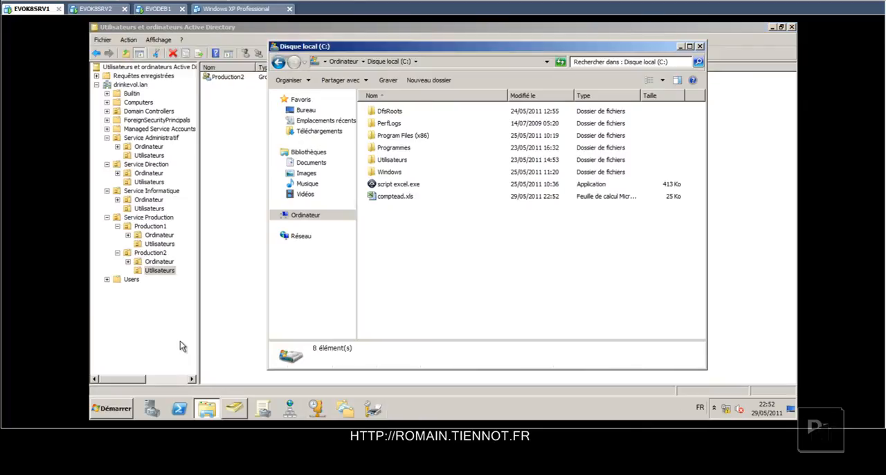
Rename comptead.xls in C: as compteadd.xls and open it.
{"action": "left_click", "coordinate": [386, 198]}
{"action": "key", "text": "F2"}
{"action": "key", "text": "Right"}
{"action": "type", "text": "d"}
{"action": "key", "text": "Return"}
{"action": "double_click", "coordinate": [386, 198]}
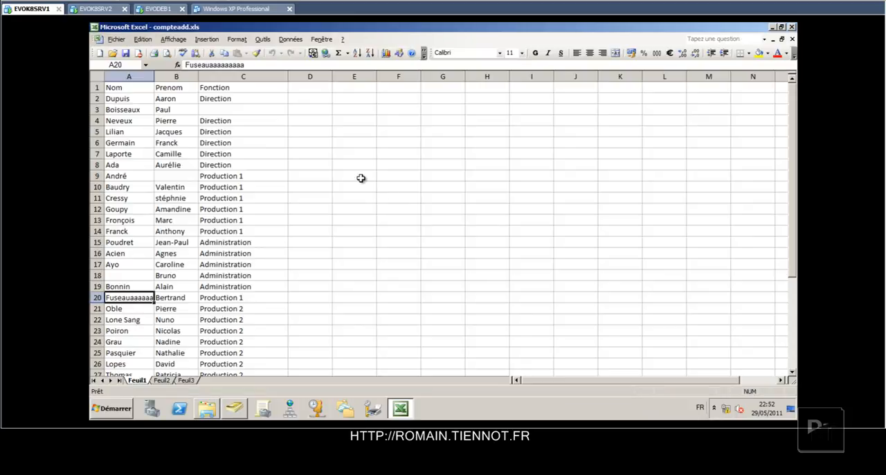
Close compteadd.xls and run script excel.exe from C: with the misnamed workbook, dismissing its message.
{"action": "key", "text": "alt+F4"}
{"action": "double_click", "coordinate": [396, 186]}
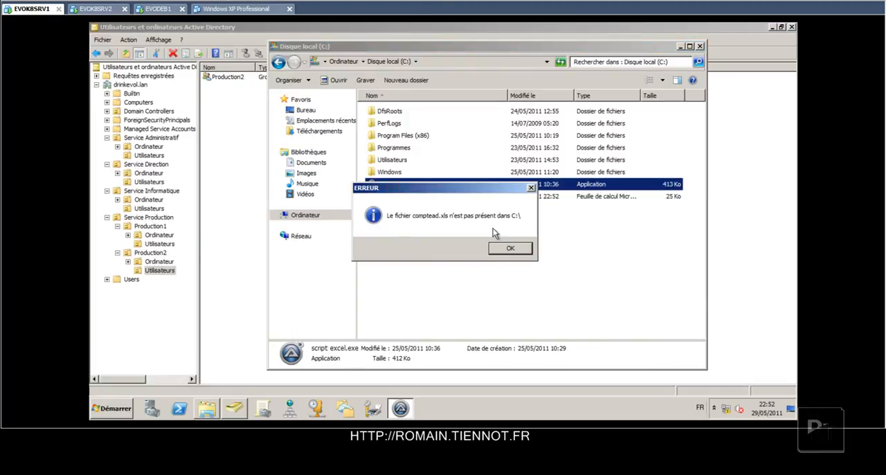
{"action": "left_click", "coordinate": [510, 248]}
Restore the workbook's file name to comptead.xls and run script excel.exe again, dismissing its message.
{"action": "left_click", "coordinate": [407, 198]}
{"action": "left_click", "coordinate": [407, 197]}
{"action": "key", "text": "Return"}
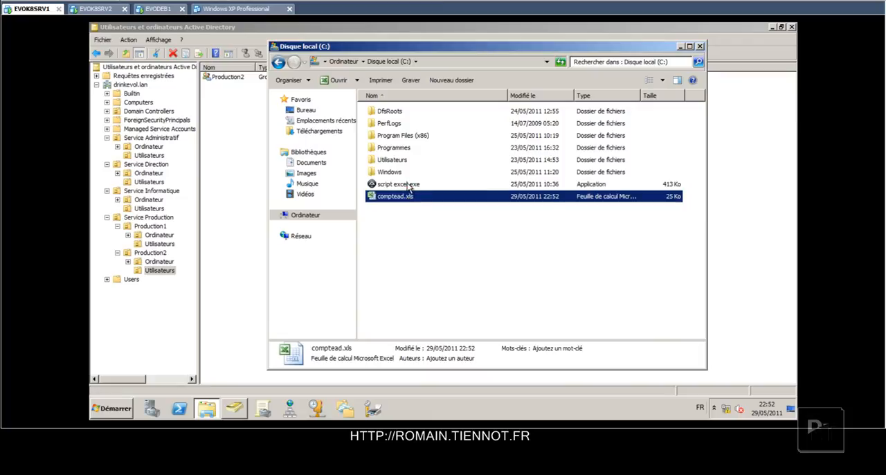
{"action": "double_click", "coordinate": [407, 184]}
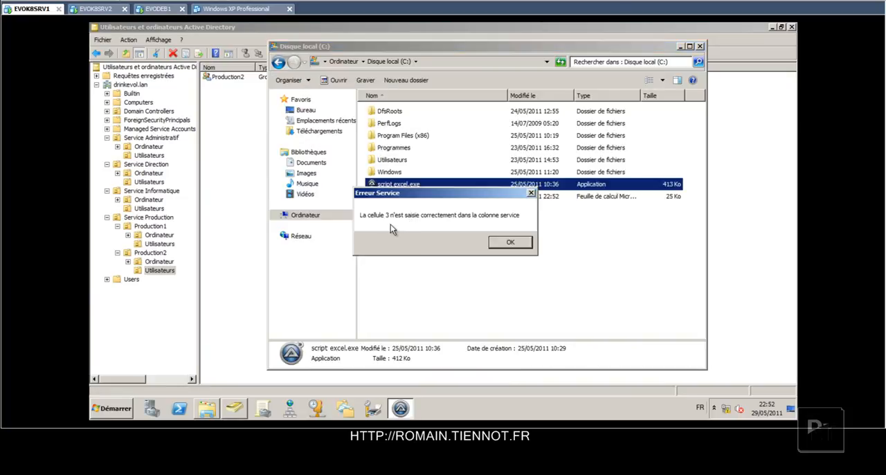
{"action": "left_click", "coordinate": [509, 243]}
Fill cell C3 of comptead.xls with Direction, and save and close the workbook.
{"action": "double_click", "coordinate": [388, 196]}
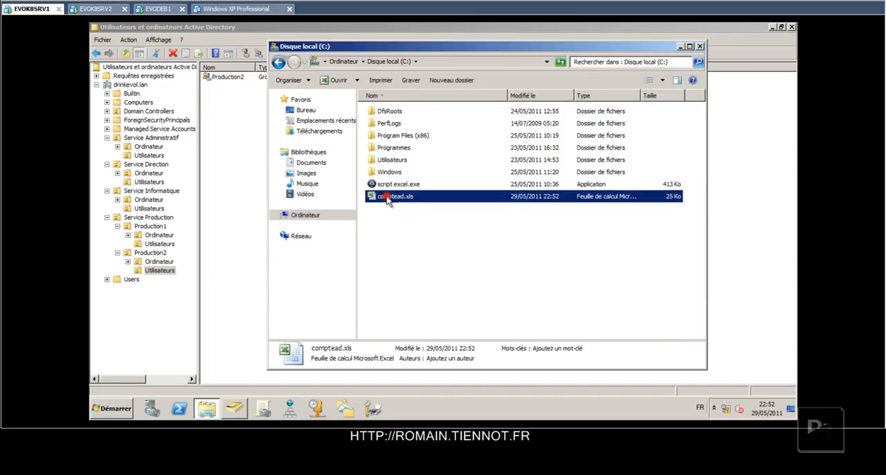
{"action": "left_click", "coordinate": [218, 111]}
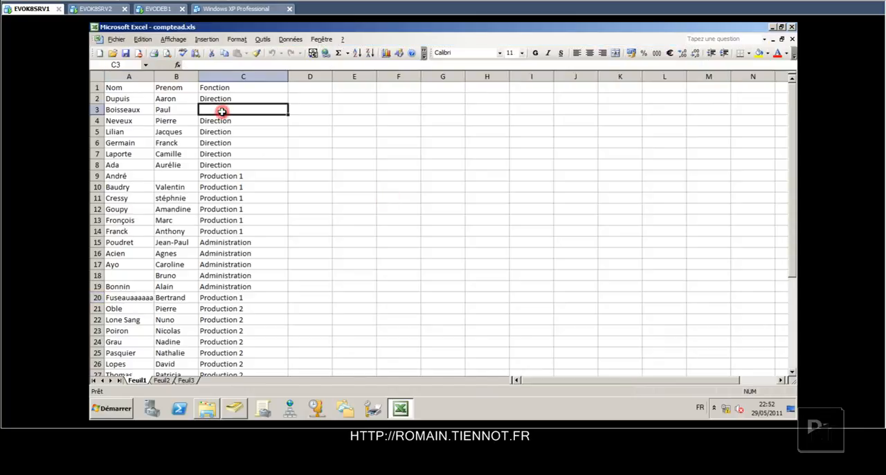
{"action": "type", "text": "Direction"}
{"action": "key", "text": "Return"}
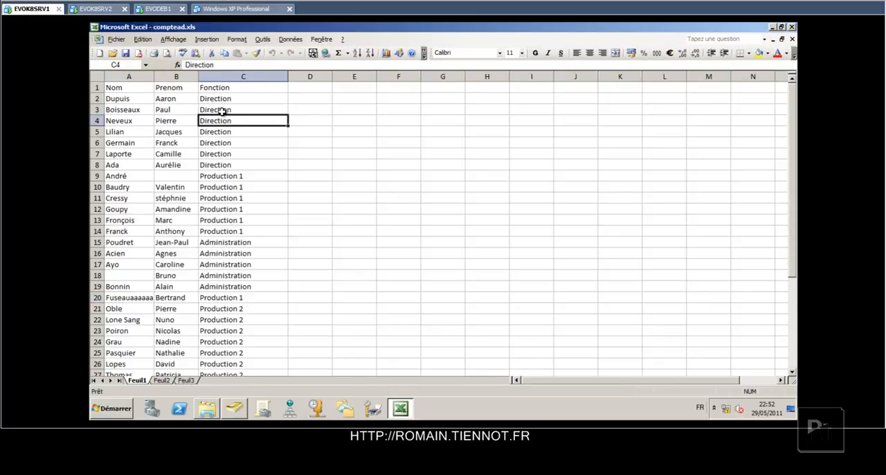
{"action": "key", "text": "alt+F4"}
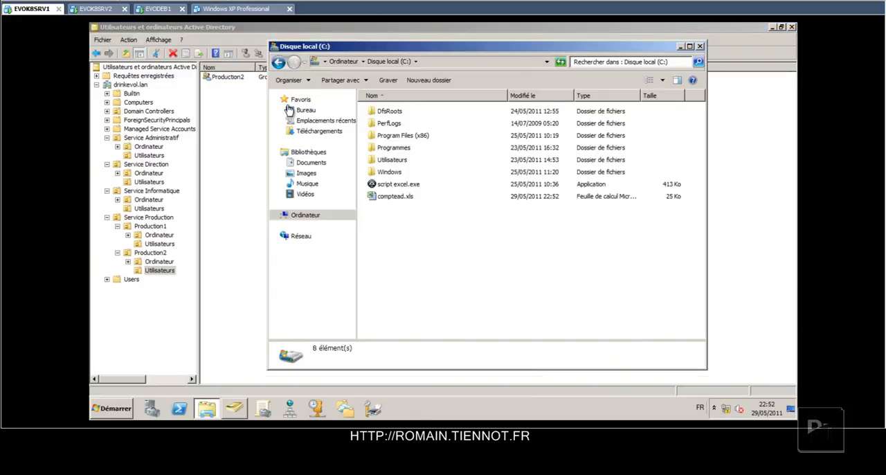
Rerun script excel.exe on the workbook with the corrected function cell and dismiss its message.
{"action": "double_click", "coordinate": [385, 188]}
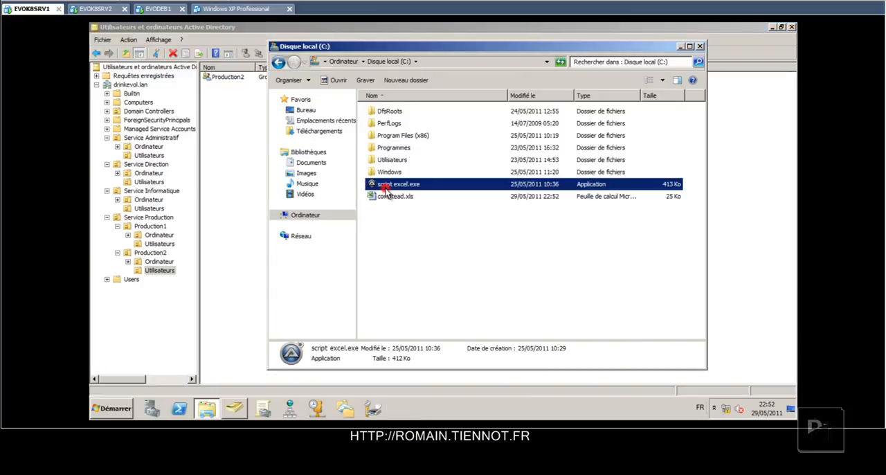
{"action": "double_click", "coordinate": [457, 188]}
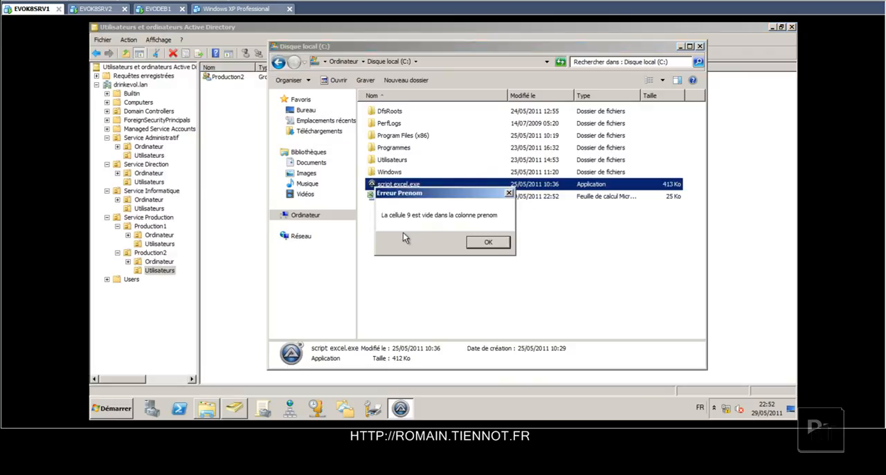
{"action": "left_click", "coordinate": [487, 243]}
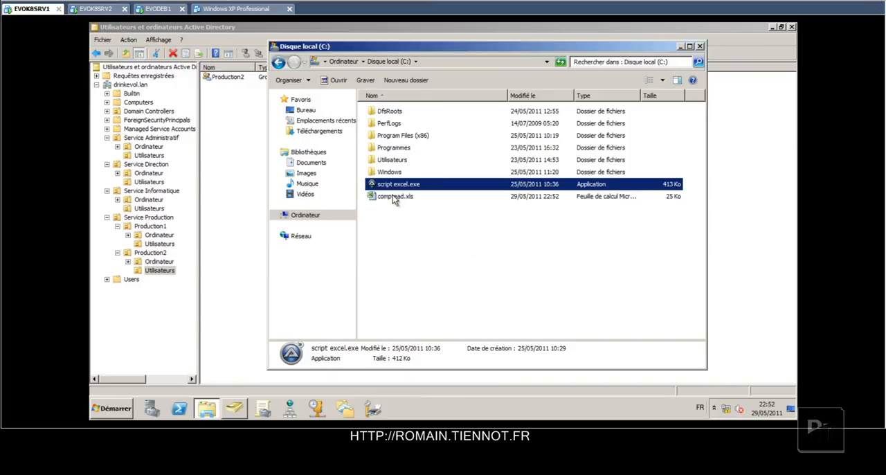
Enter a first name in the empty cell B9 of comptead.xls, and save and close the workbook.
{"action": "double_click", "coordinate": [392, 196]}
{"action": "left_click", "coordinate": [166, 180]}
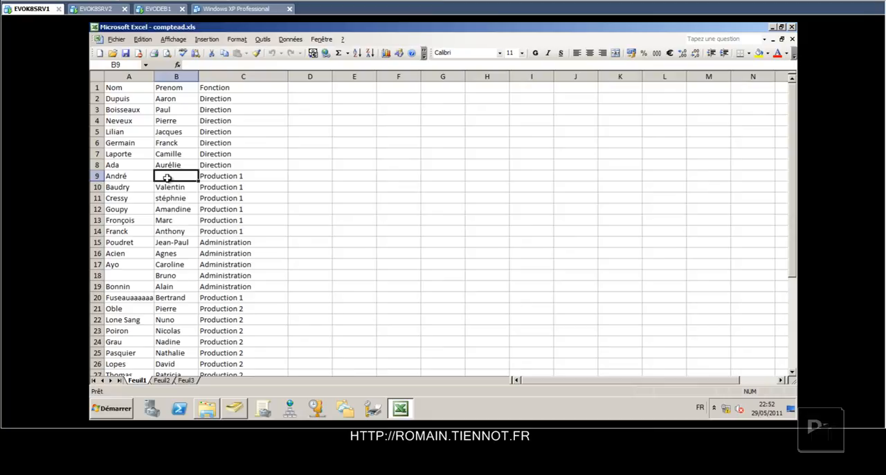
{"action": "type", "text": "Jean-Paul"}
{"action": "key", "text": "Return"}
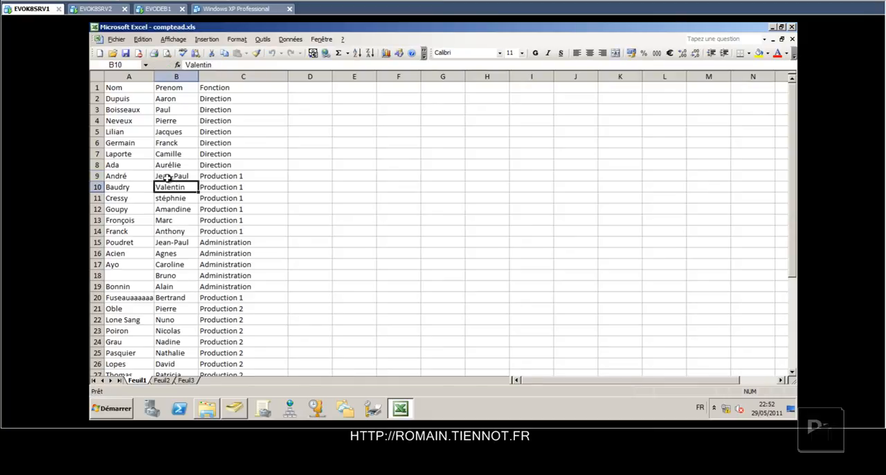
{"action": "key", "text": "alt+F4"}
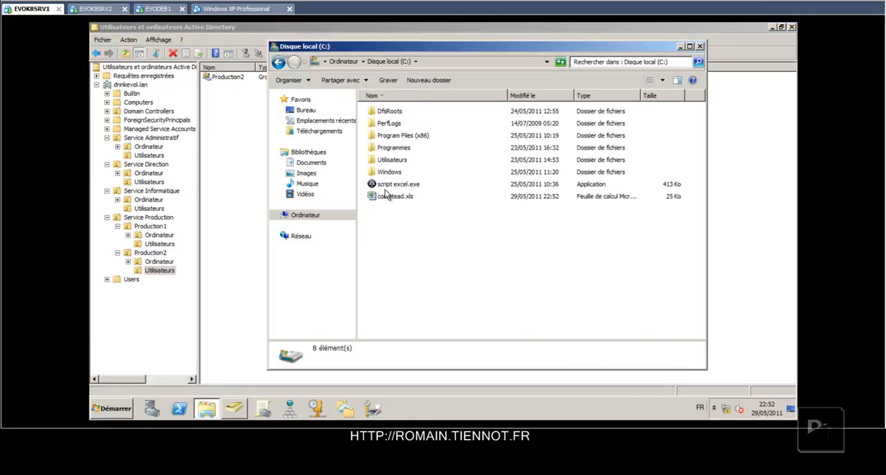
Rerun script excel.exe to check the workbook with the first name filled in, dismissing its message.
{"action": "double_click", "coordinate": [385, 188]}
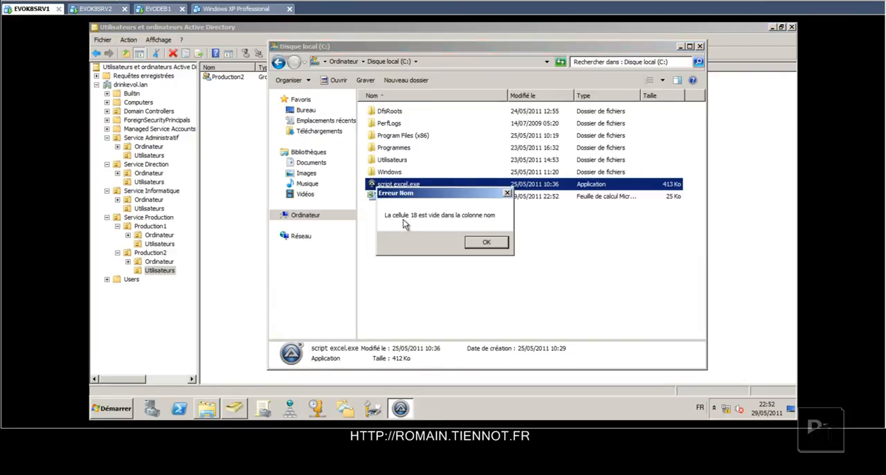
{"action": "left_click", "coordinate": [485, 242]}
{"action": "double_click", "coordinate": [389, 187]}
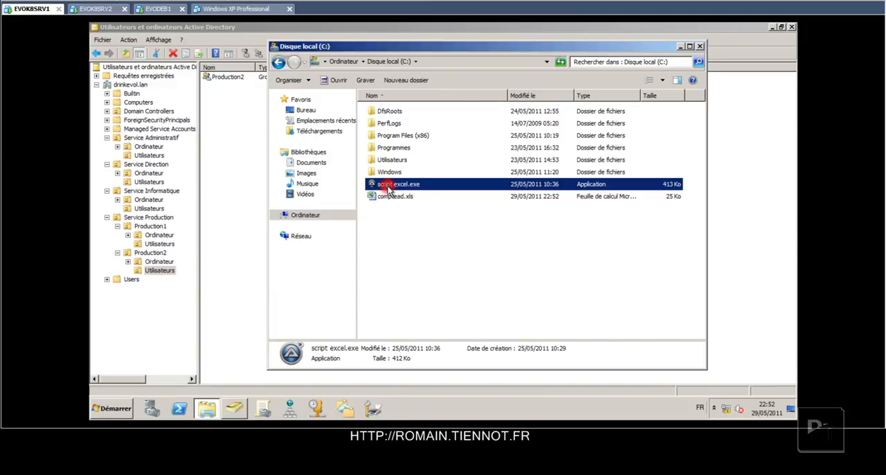
{"action": "key", "text": "Return"}
Enter a surname in the empty cell A18 of comptead.xls, save it, and rerun script excel.exe.
{"action": "double_click", "coordinate": [390, 197]}
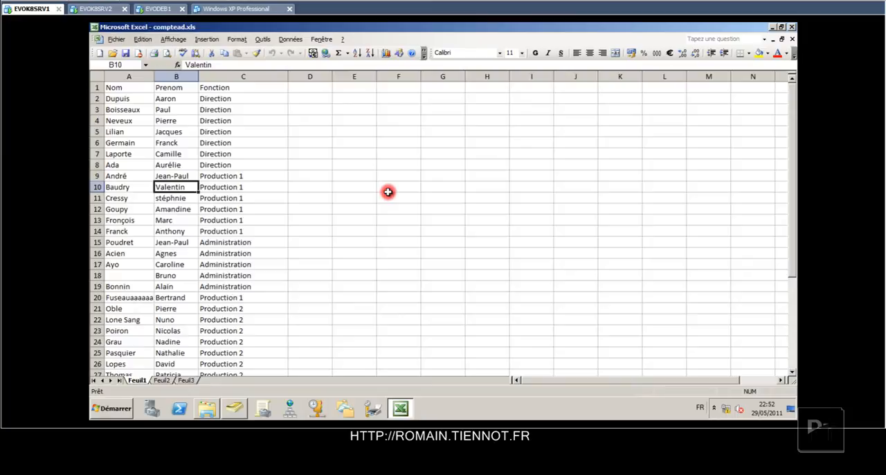
{"action": "left_click", "coordinate": [122, 276]}
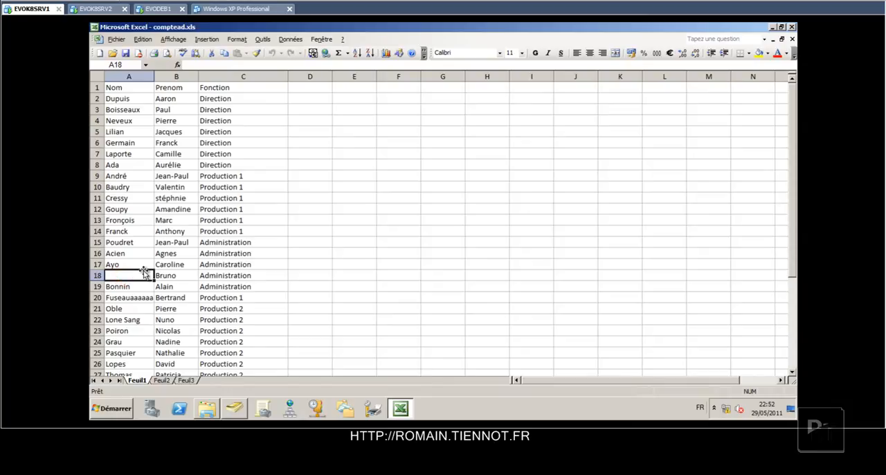
{"action": "type", "text": "Pain"}
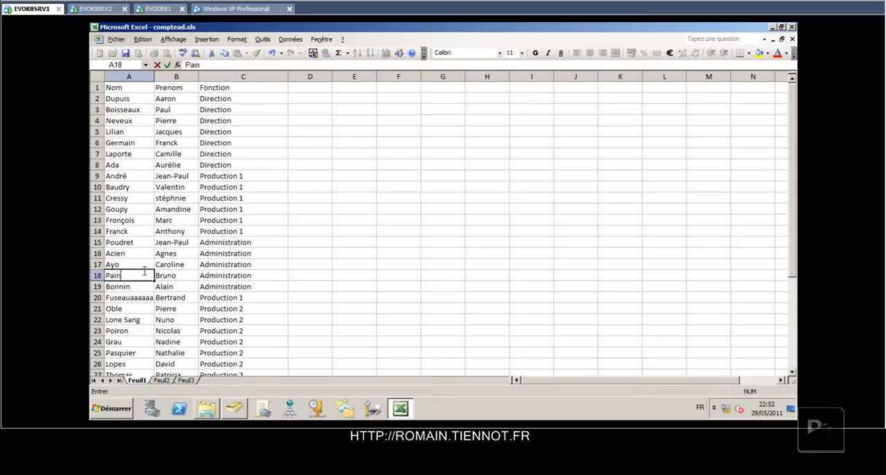
{"action": "key", "text": "Return"}
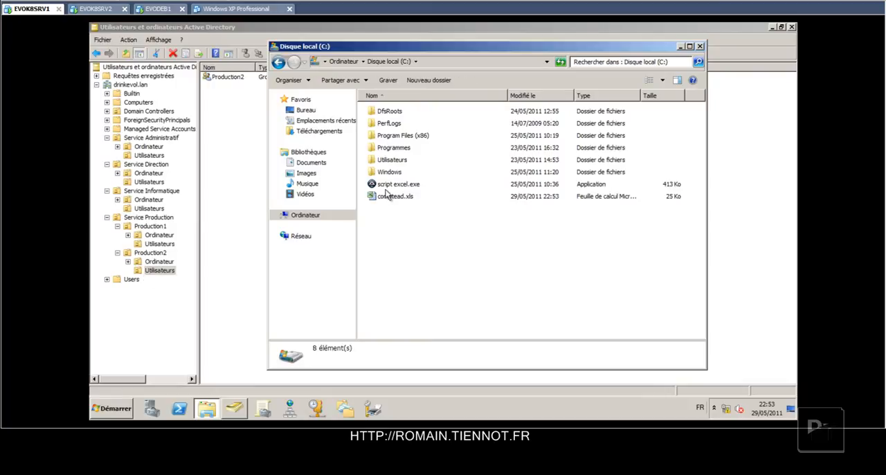
{"action": "double_click", "coordinate": [389, 184]}
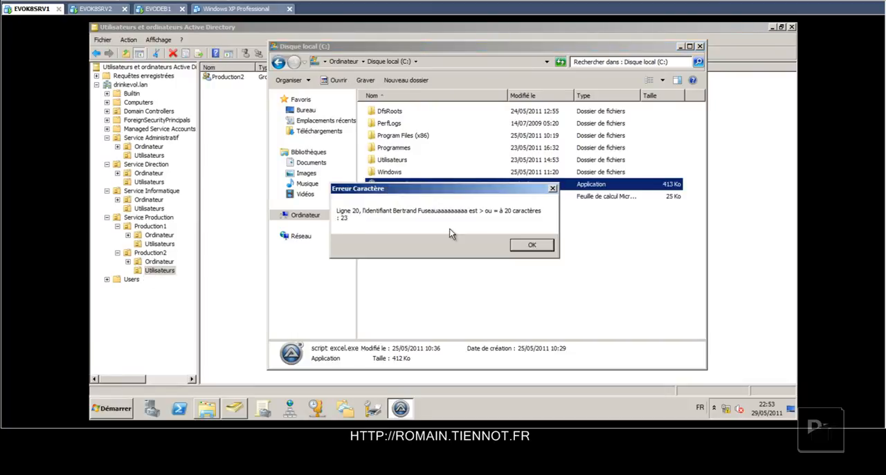
{"action": "left_click", "coordinate": [532, 243]}
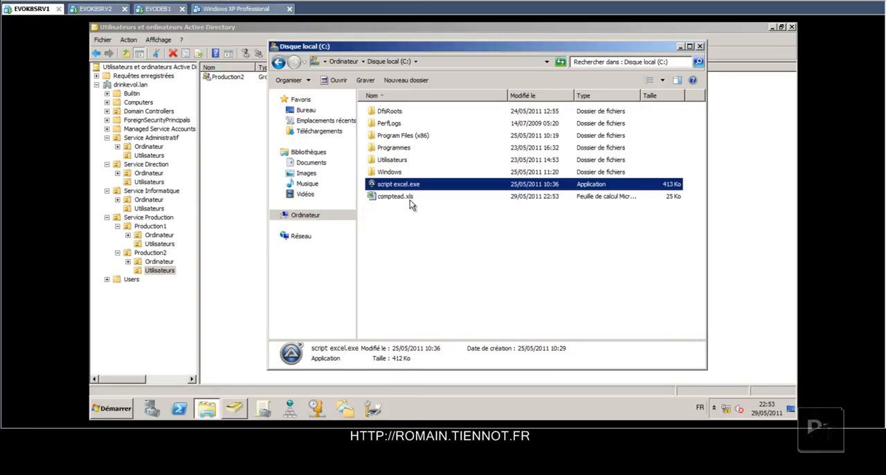
Open comptead.xls, remove the extra repeated "a" letters from the overlong surname in A20, and save the workbook.
{"action": "double_click", "coordinate": [409, 198]}
{"action": "left_click", "coordinate": [132, 299]}
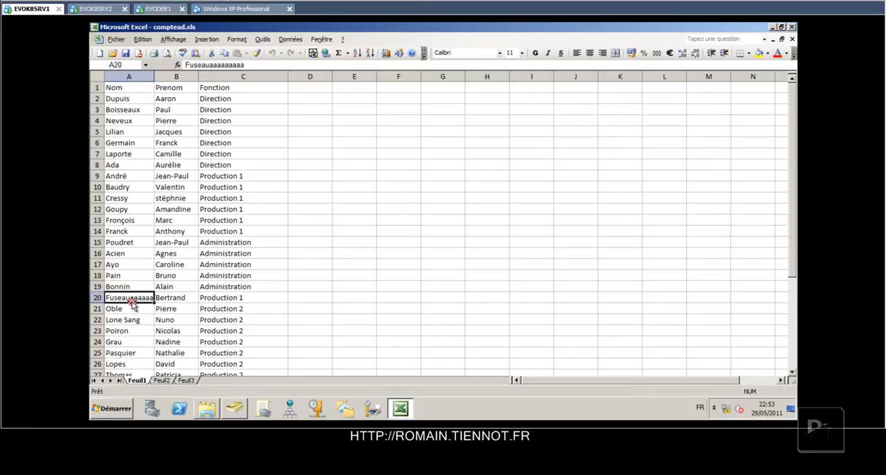
{"action": "key", "text": "ctrl+Down"}
{"action": "left_click", "coordinate": [115, 90]}
{"action": "key", "text": "Up"}
{"action": "key", "text": "Up"}
{"action": "key", "text": "Up"}
{"action": "key", "text": "Up"}
{"action": "key", "text": "Up"}
{"action": "key", "text": "Up"}
{"action": "key", "text": "Up"}
{"action": "key", "text": "Up"}
{"action": "key", "text": "Up"}
{"action": "key", "text": "Up"}
{"action": "key", "text": "Up"}
{"action": "key", "text": "Up"}
{"action": "key", "text": "Up"}
{"action": "key", "text": "Up"}
{"action": "key", "text": "Up"}
{"action": "key", "text": "Up"}
{"action": "double_click", "coordinate": [136, 208]}
{"action": "left_click_drag", "start_coordinate": [132, 209], "coordinate": [196, 209]}
{"action": "key", "text": "Delete"}
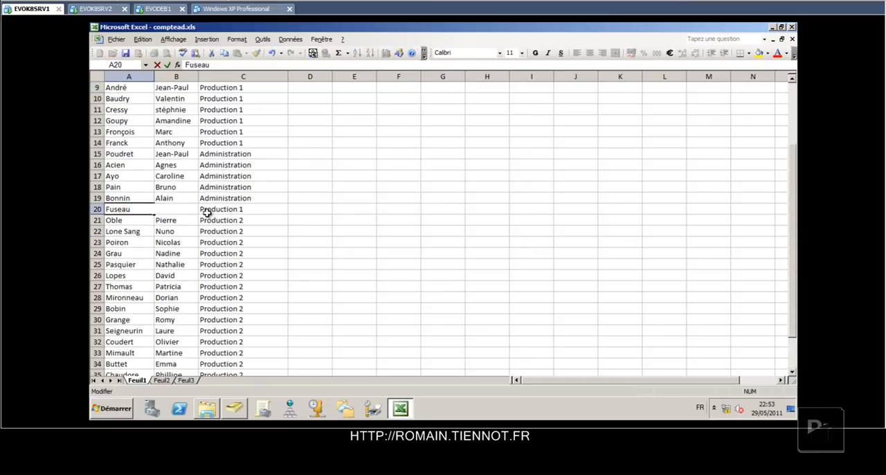
{"action": "key", "text": "ctrl+s"}
{"action": "left_click", "coordinate": [281, 234]}
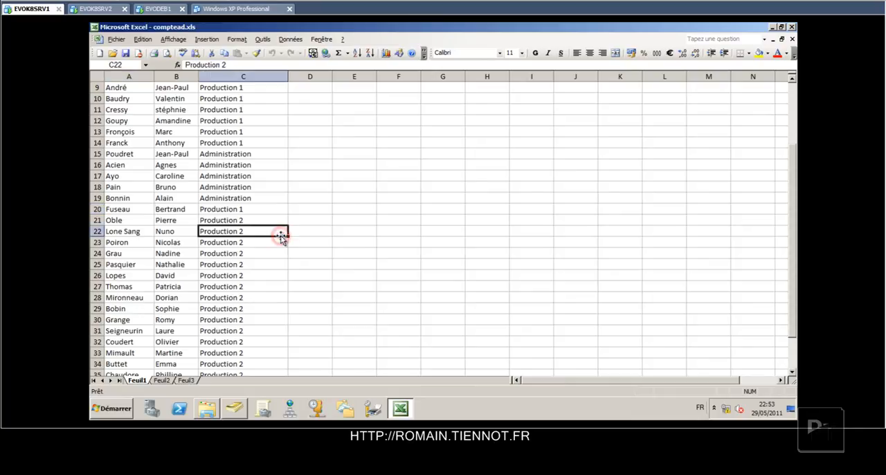
Arrange the Active Directory console and the comptead.xls workbook side by side, each filling half the screen.
{"action": "key", "text": "super+Right"}
{"action": "left_click", "coordinate": [258, 351]}
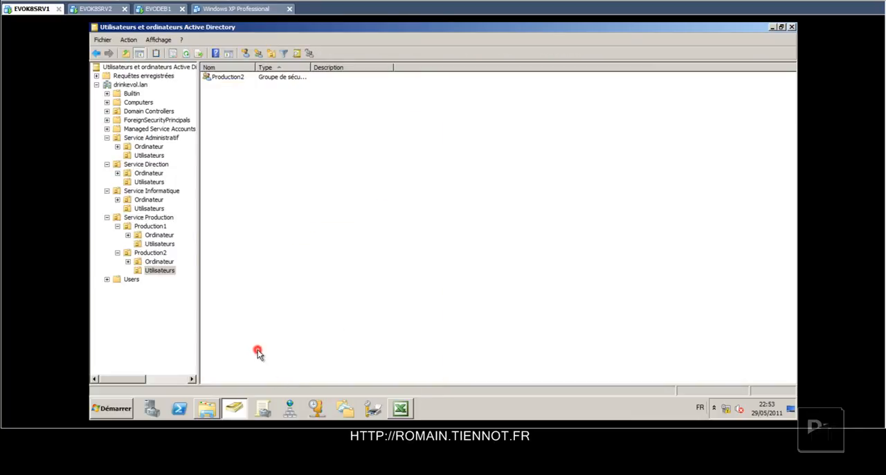
{"action": "key", "text": "alt+Left"}
{"action": "key", "text": "super+Left"}
Start a new user in Production1's Utilisateurs unit with the first name and surname from row 21, using firstname.surname as logon name.
{"action": "left_click", "coordinate": [252, 246]}
{"action": "right_click", "coordinate": [253, 190]}
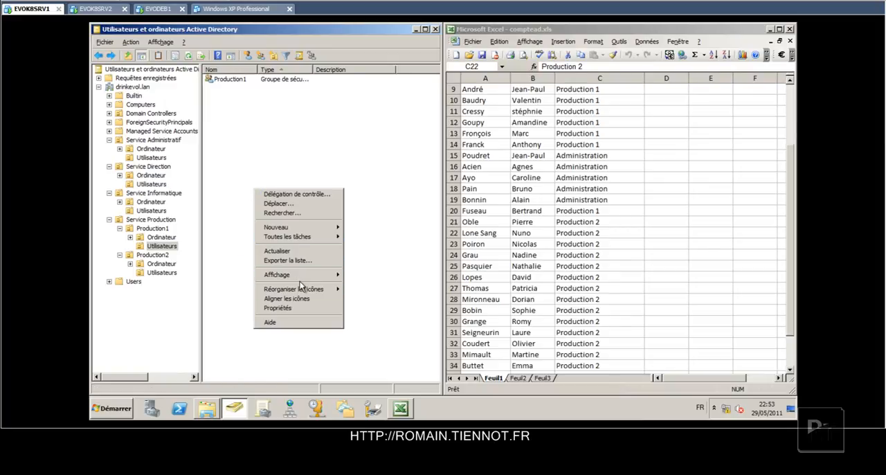
{"action": "left_click", "coordinate": [308, 225]}
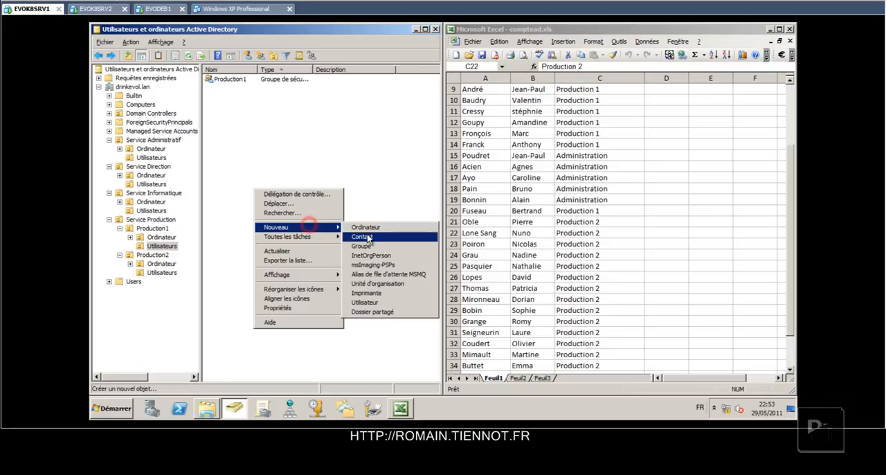
{"action": "left_click", "coordinate": [374, 302]}
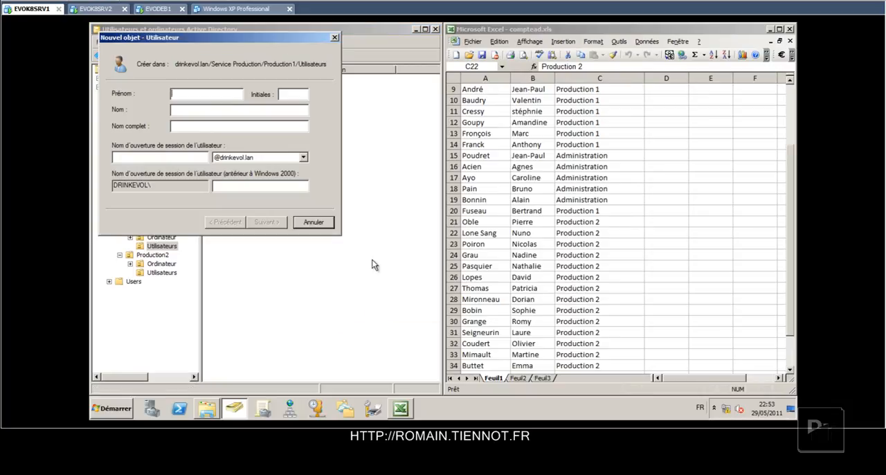
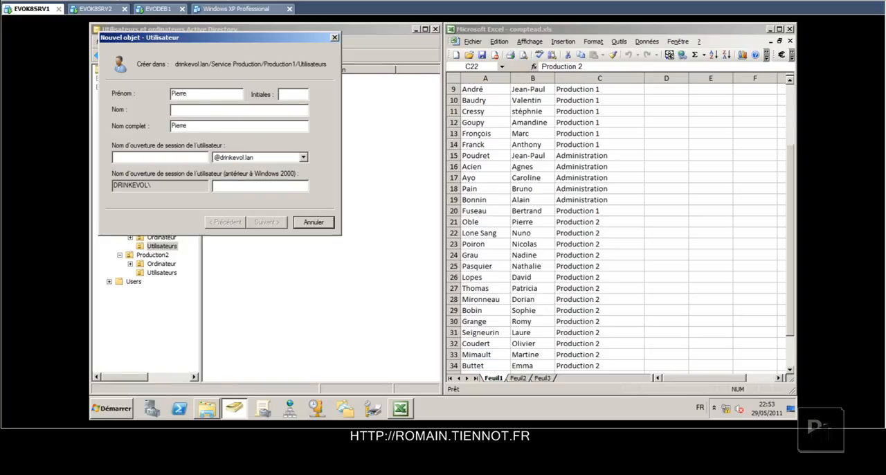
{"action": "key", "text": "Tab"}
{"action": "key", "text": "Tab"}
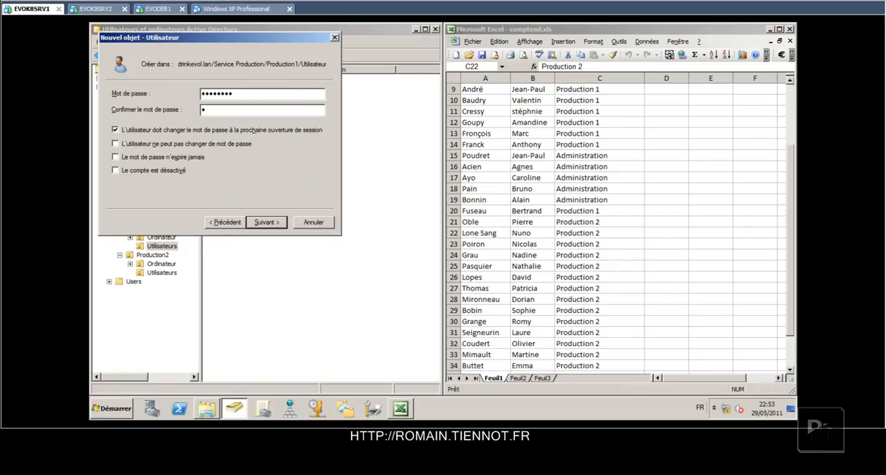
Enter and confirm the new user's account password, and finish creating the account.
{"action": "key", "text": "Return"}
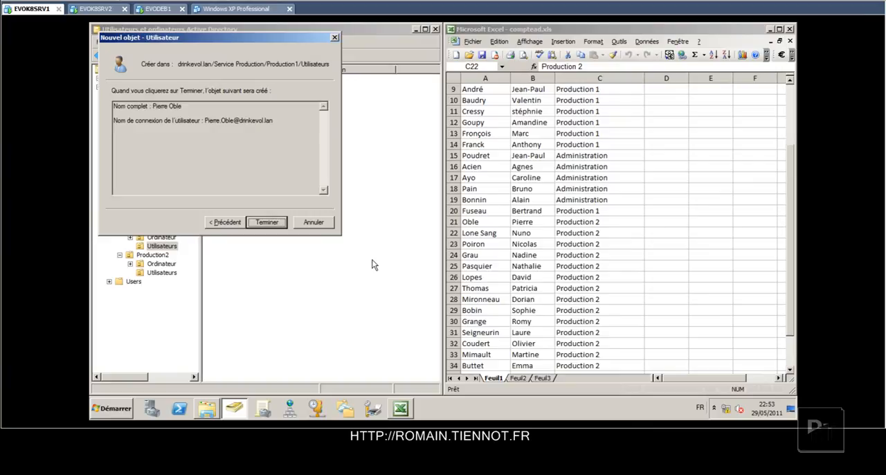
{"action": "key", "text": "Return"}
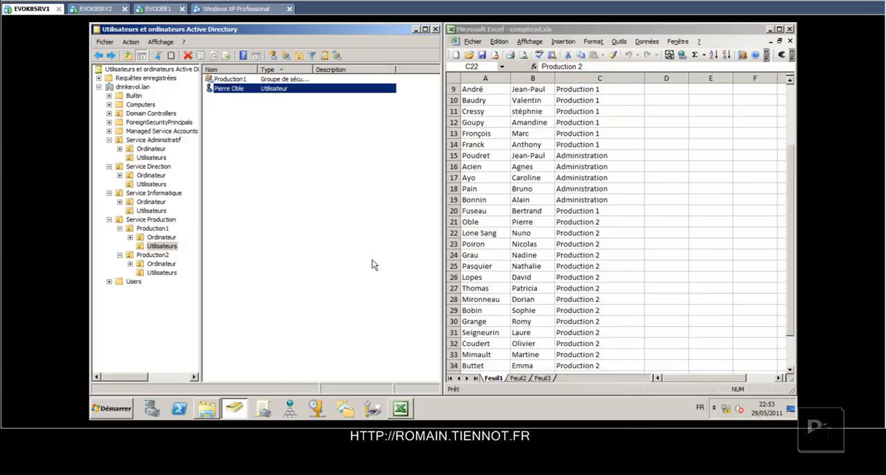
Close the comptead.xls workbook and run script excel.exe from the C: drive.
{"action": "left_click", "coordinate": [475, 266]}
{"action": "key", "text": "alt+F4"}
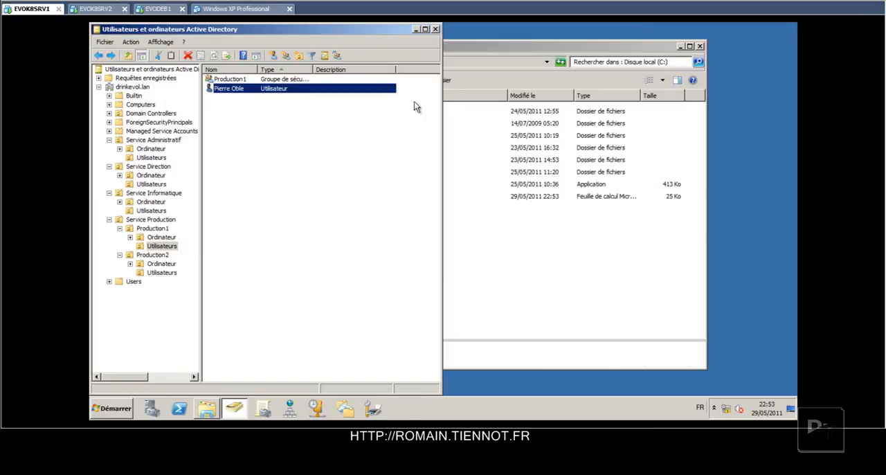
{"action": "left_click", "coordinate": [526, 295]}
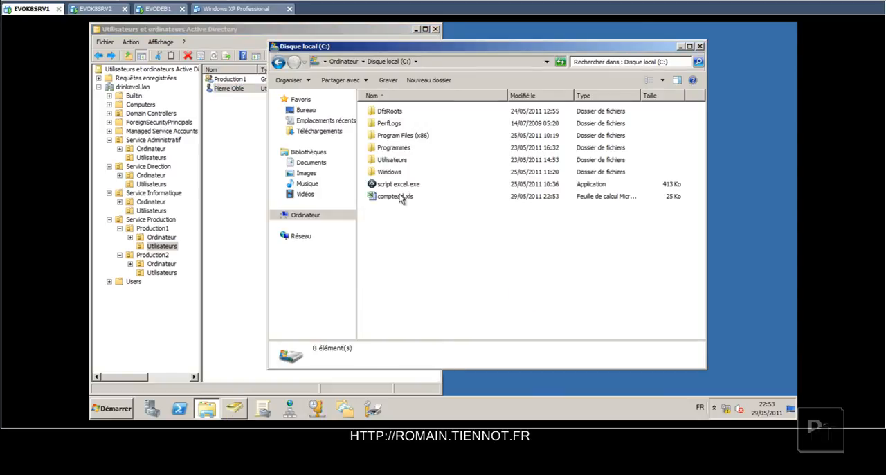
{"action": "double_click", "coordinate": [399, 186]}
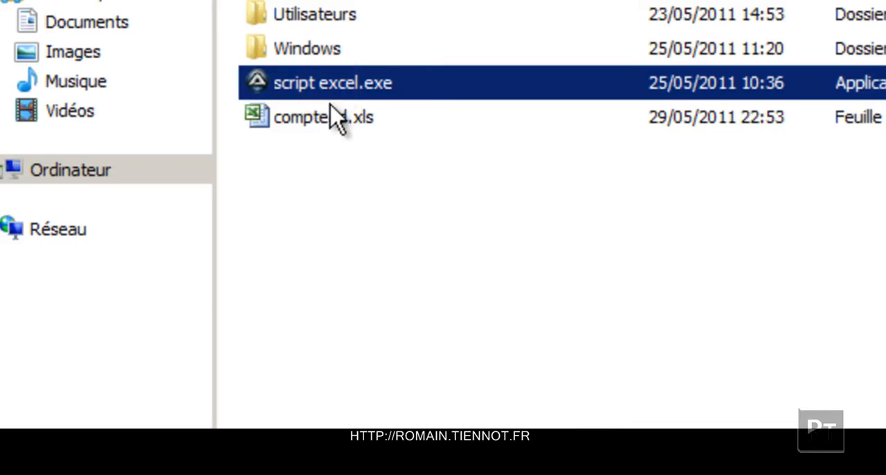
Acknowledge each account-creation message from script excel.exe so it processes the workbook's users one after another.
{"action": "key", "text": "Return"}
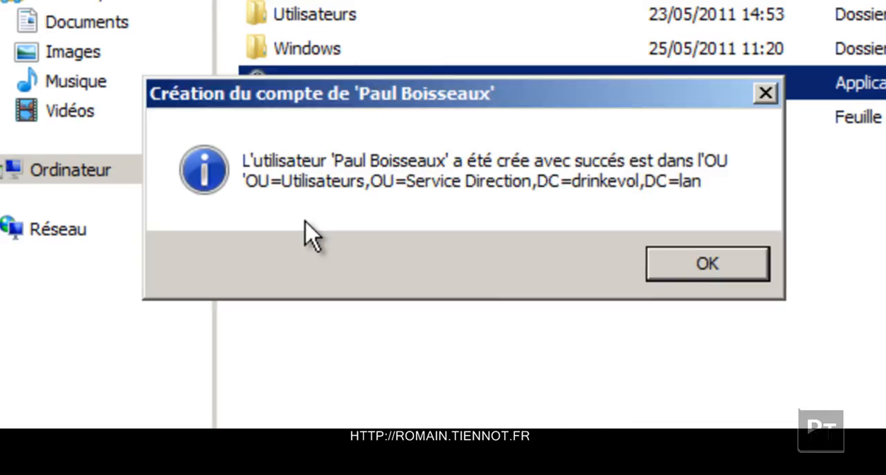
{"action": "key", "text": "Return"}
{"action": "key", "text": "Return"}
{"action": "key", "text": "Return"}
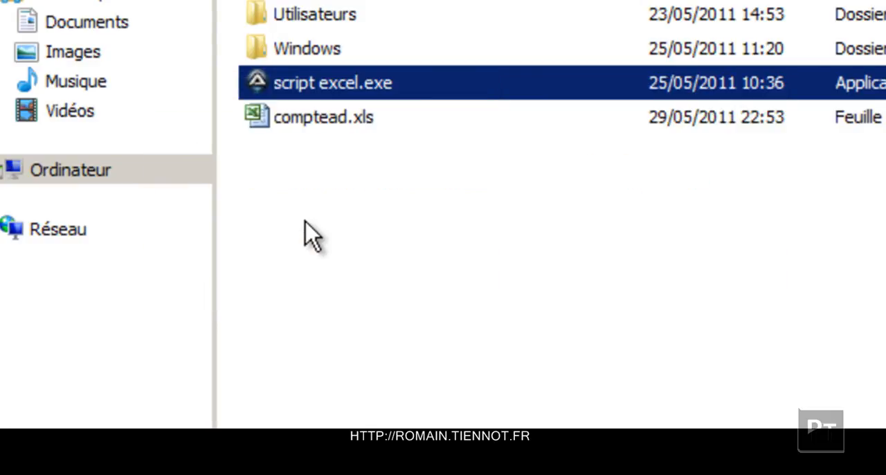
{"action": "key", "text": "Return"}
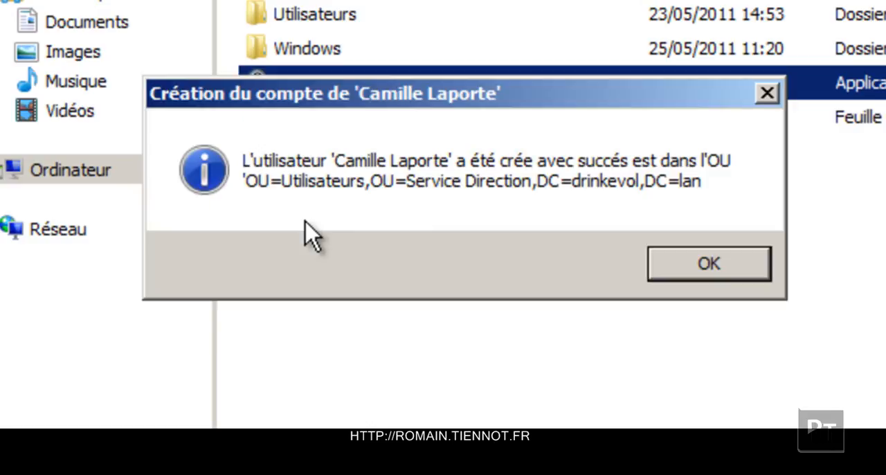
{"action": "key", "text": "Return"}
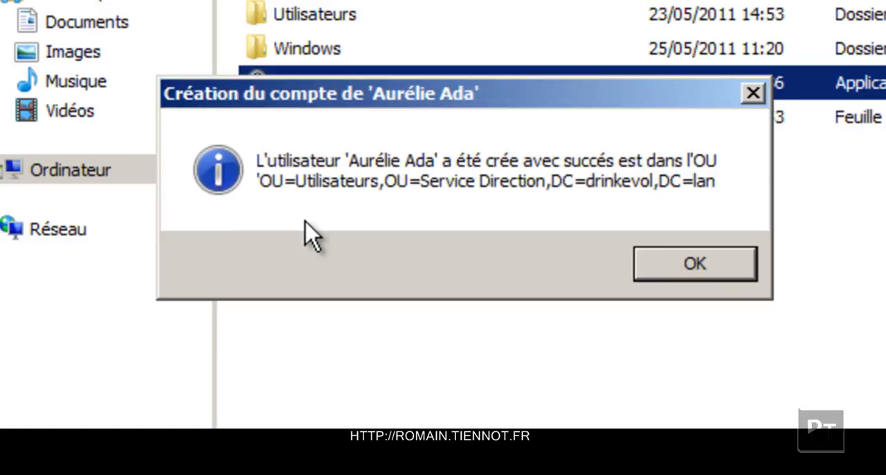
{"action": "key", "text": "Return"}
{"action": "key", "text": "Return"}
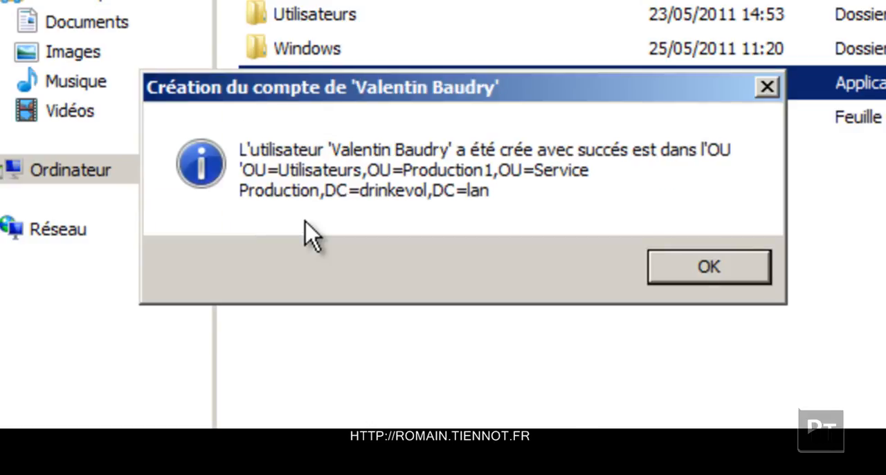
{"action": "key", "text": "Return"}
{"action": "key", "text": "Return"}
{"action": "key", "text": "Return"}
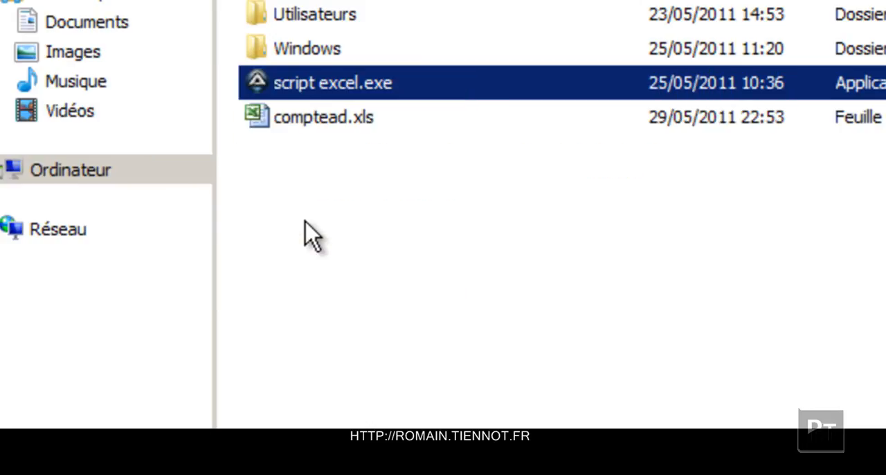
{"action": "key", "text": "Return"}
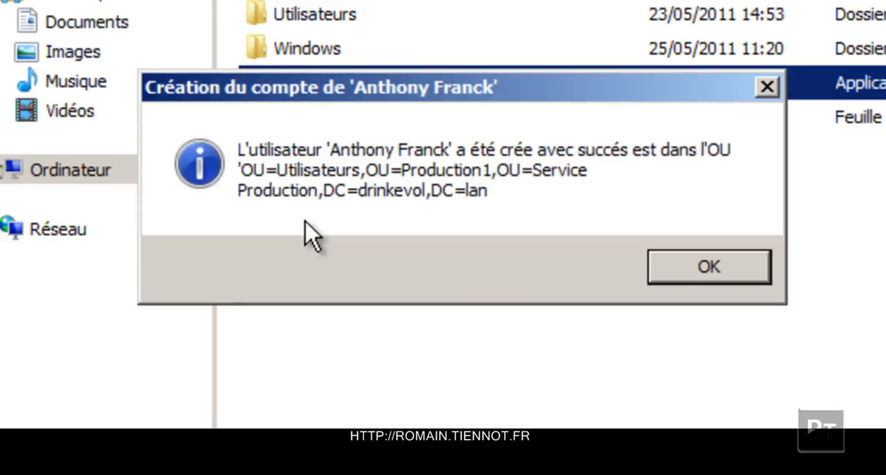
{"action": "key", "text": "Return"}
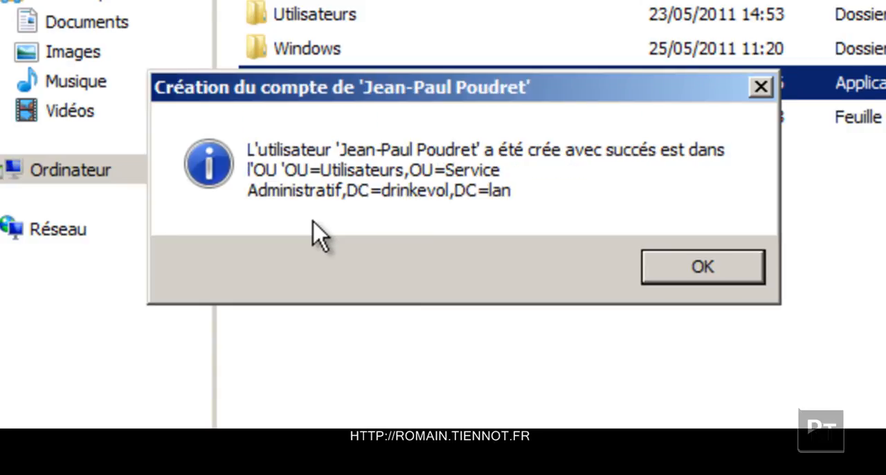
{"action": "key", "text": "Return"}
{"action": "key", "text": "Return"}
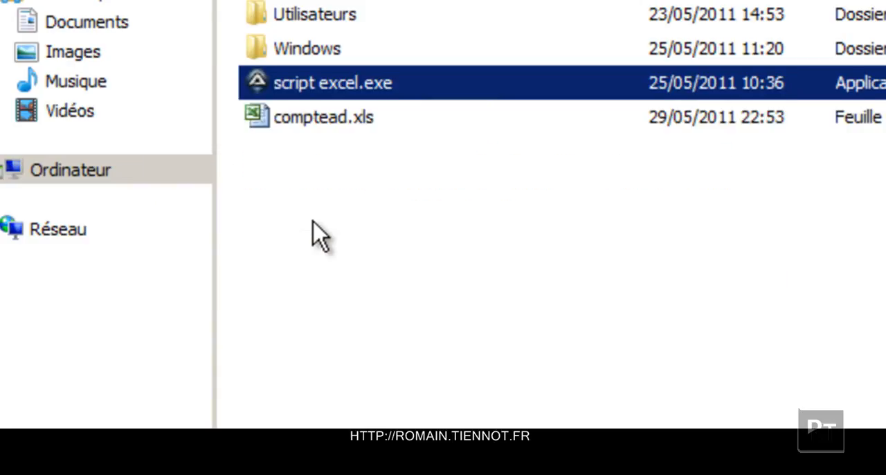
{"action": "key", "text": "Return"}
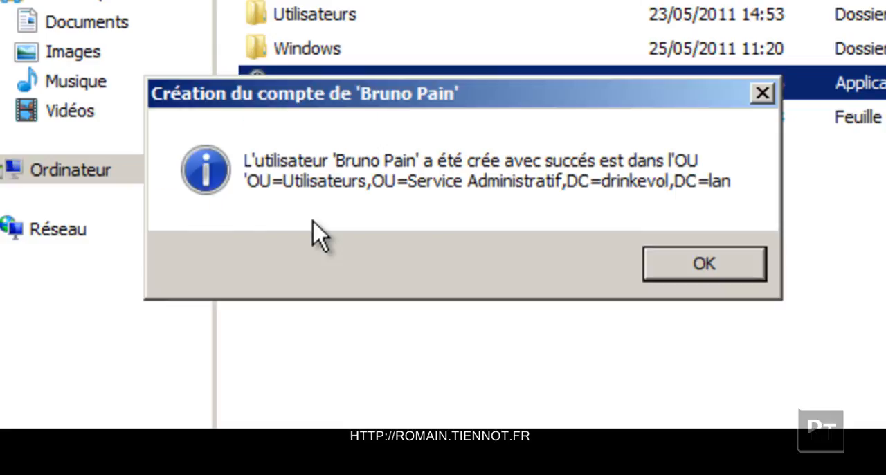
{"action": "key", "text": "Return"}
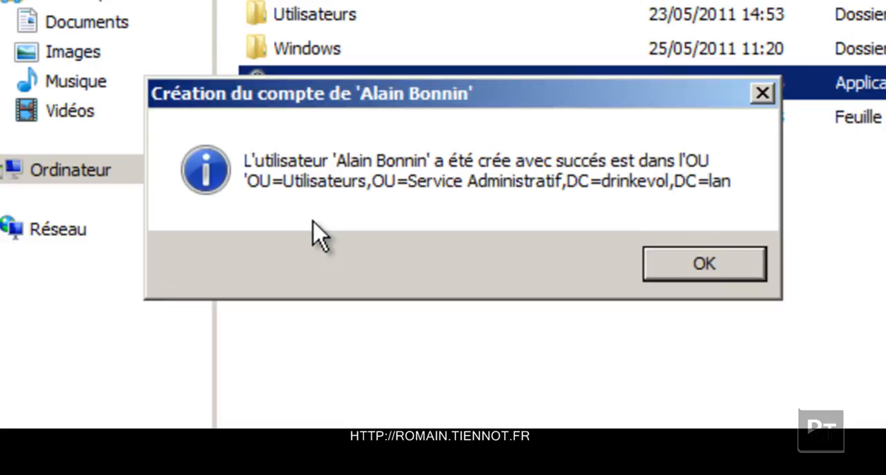
{"action": "key", "text": "Return"}
{"action": "key", "text": "Return"}
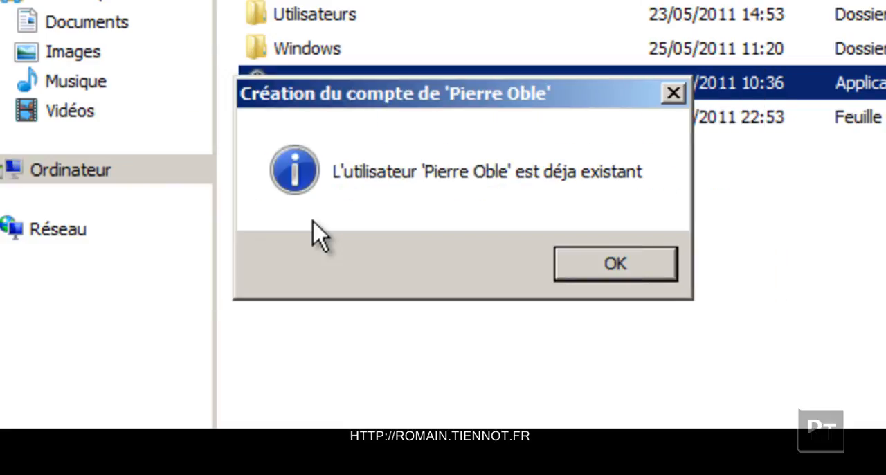
{"action": "key", "text": "Return"}
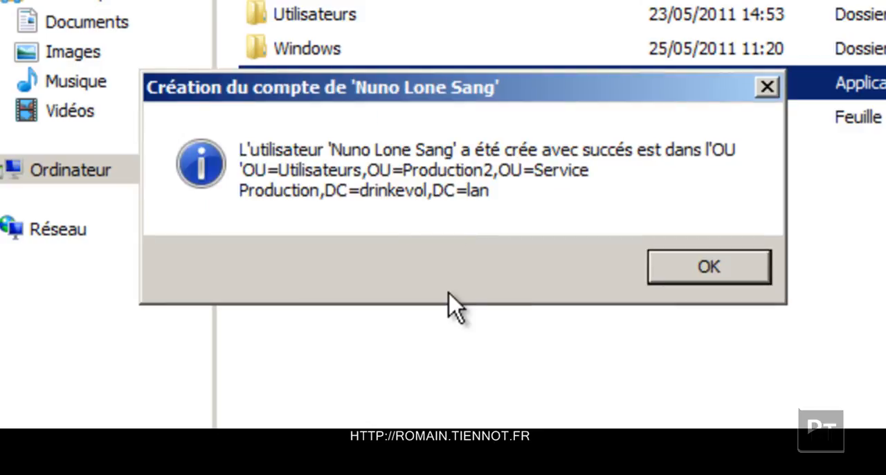
{"action": "key", "text": "Return"}
{"action": "key", "text": "Return"}
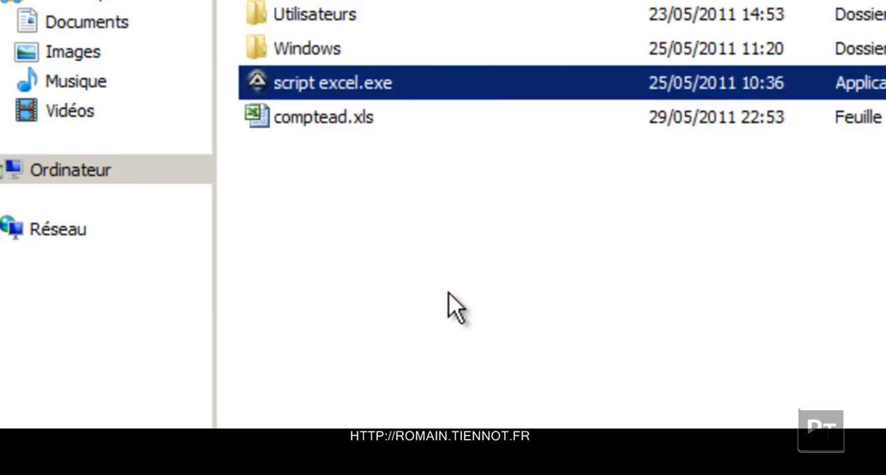
{"action": "key", "text": "Return"}
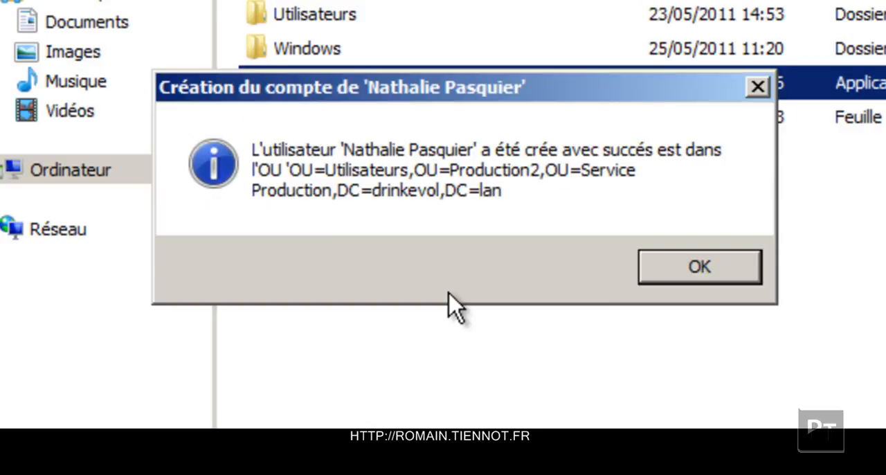
{"action": "key", "text": "Return"}
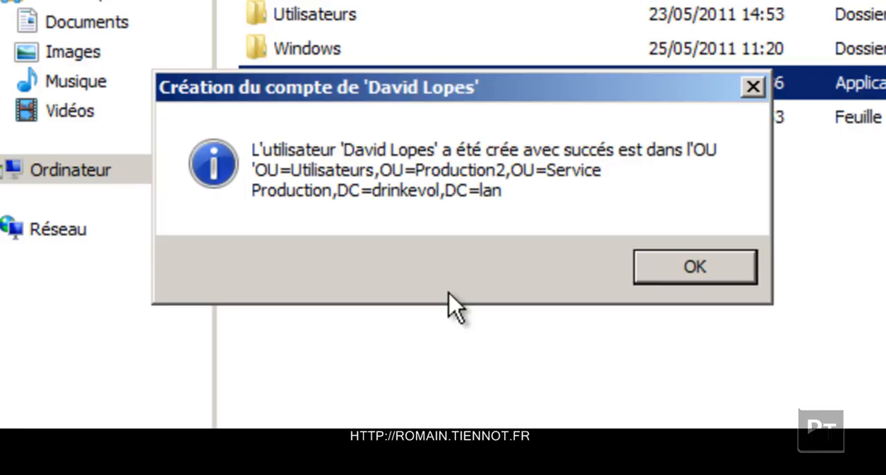
{"action": "key", "text": "Return"}
{"action": "key", "text": "Return"}
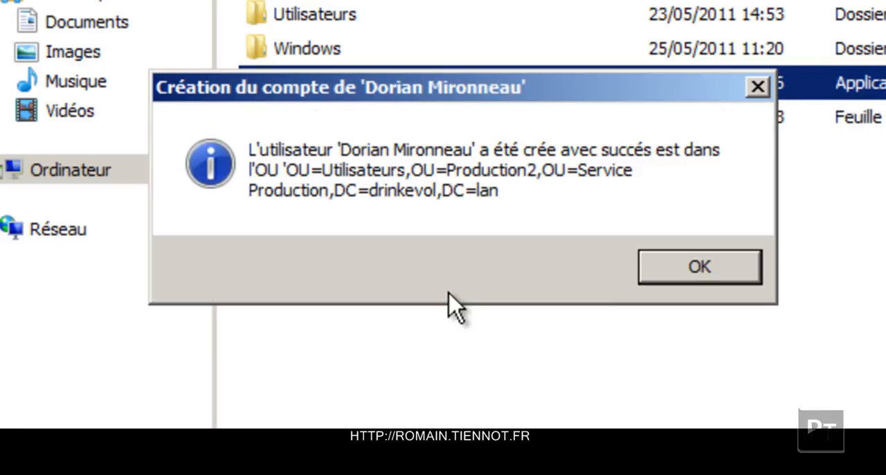
{"action": "key", "text": "Return"}
{"action": "key", "text": "Return"}
{"action": "key", "text": "Return"}
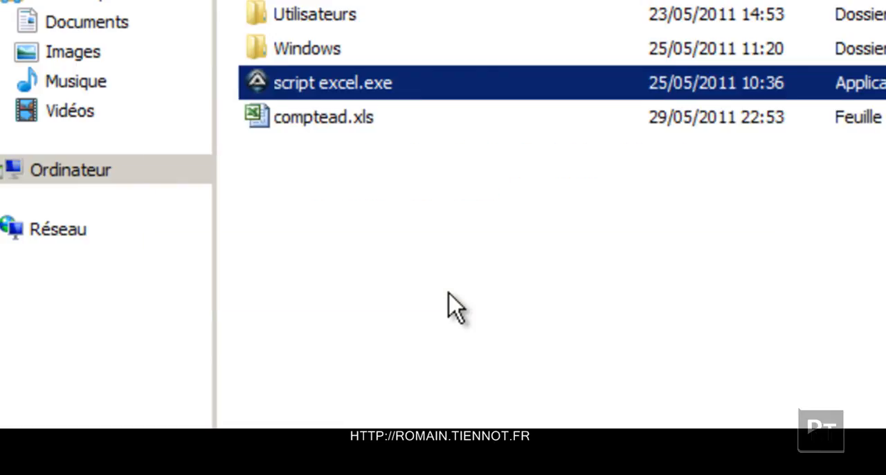
{"action": "key", "text": "Return"}
{"action": "key", "text": "Return"}
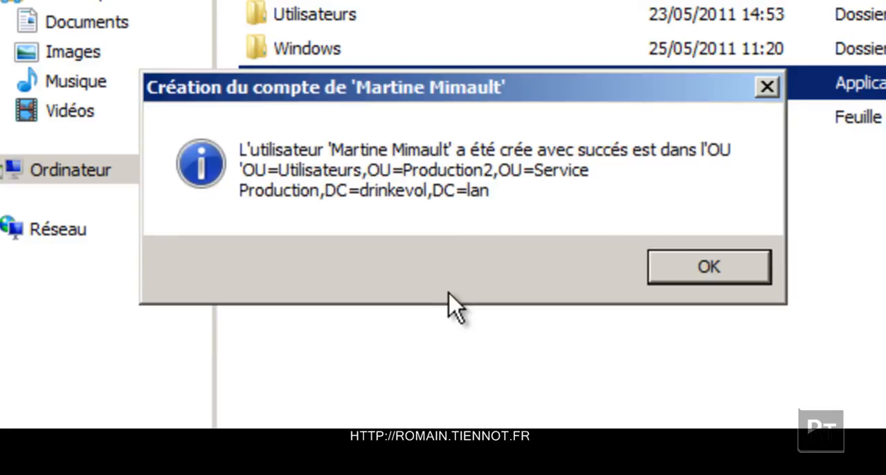
{"action": "key", "text": "Return"}
{"action": "key", "text": "Return"}
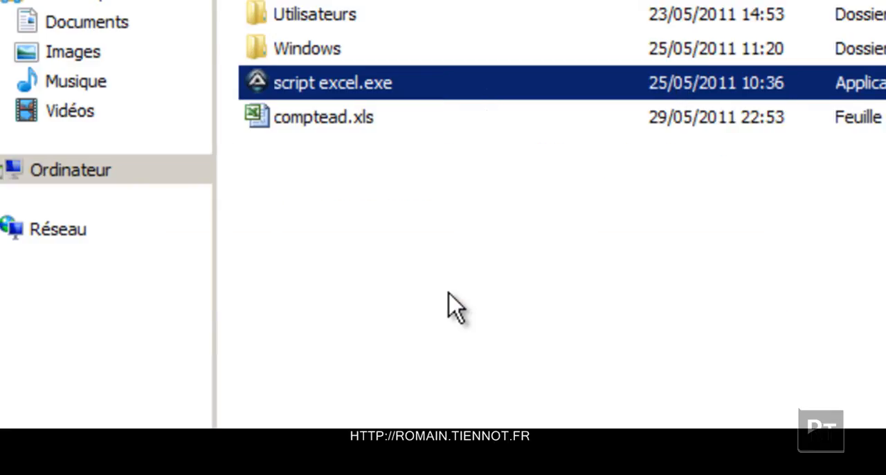
Acknowledge the remaining account-creation messages and the final completion message from script excel.exe to finish the import.
{"action": "key", "text": "Return"}
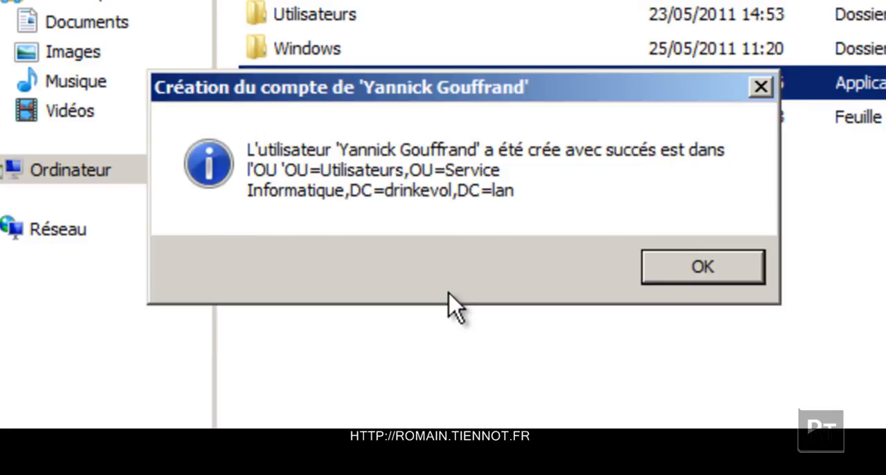
{"action": "key", "text": "Return"}
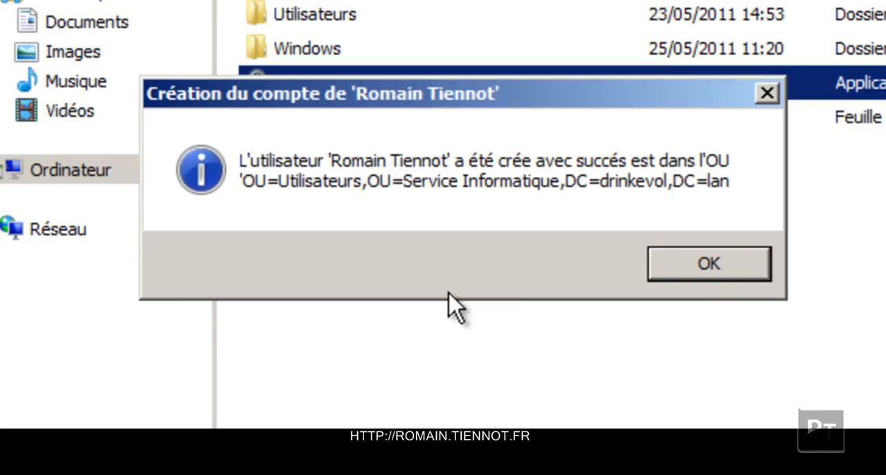
{"action": "key", "text": "Return"}
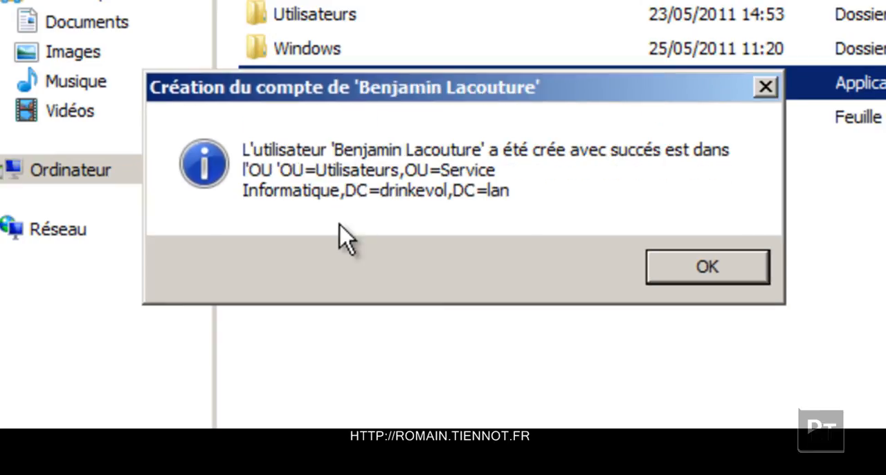
{"action": "key", "text": "Return"}
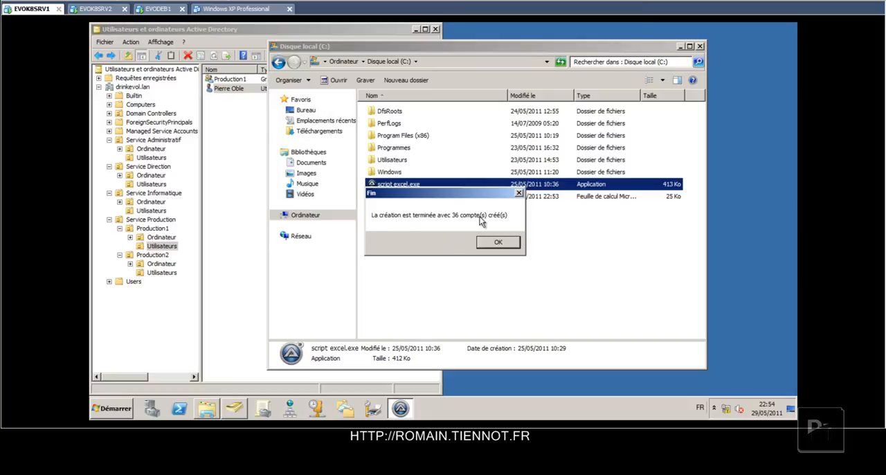
{"action": "key", "text": "Return"}
Switch to Active Directory Users and Computers, refresh Production1's Utilisateurs unit and select the account that existed before the import.
{"action": "left_click", "coordinate": [250, 138]}
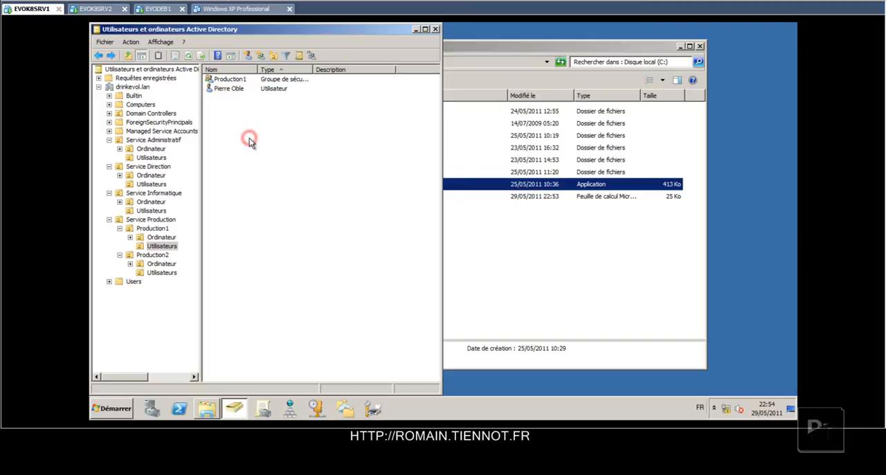
{"action": "key", "text": "F5"}
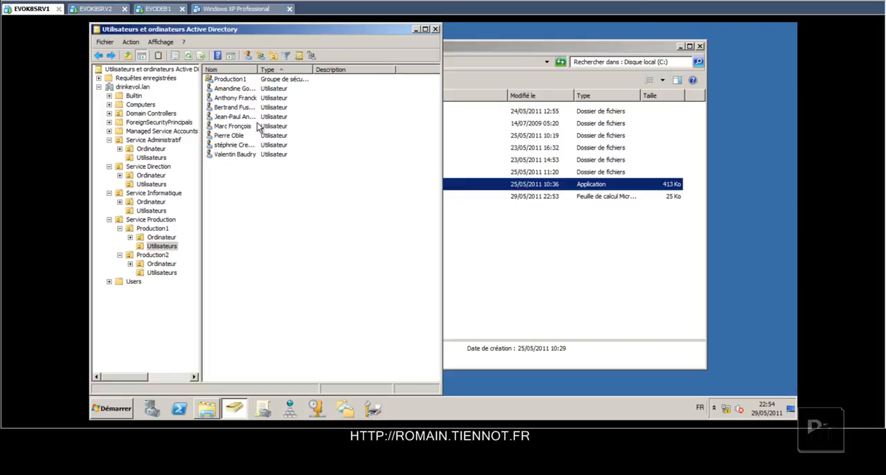
{"action": "left_click", "coordinate": [242, 136]}
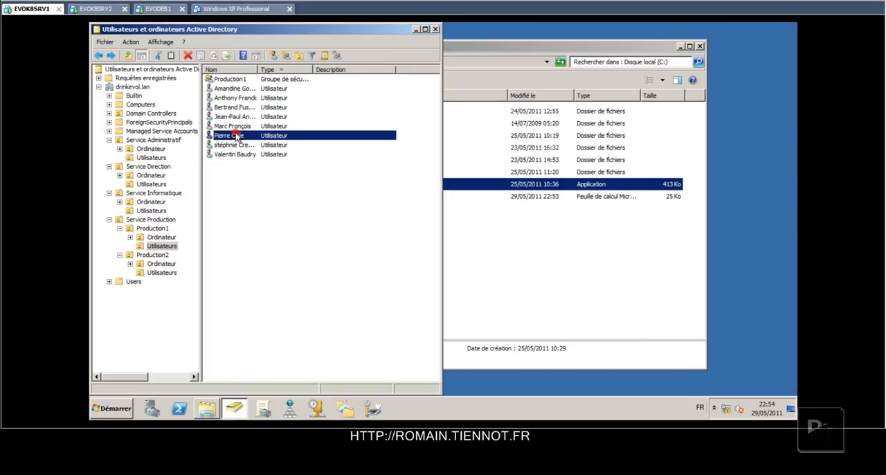
{"action": "double_click", "coordinate": [242, 136]}
Review the address, account, group membership, profile path and logon hours of the second-to-last user in Production1's Utilisateurs unit, then close the properties.
{"action": "double_click", "coordinate": [235, 145]}
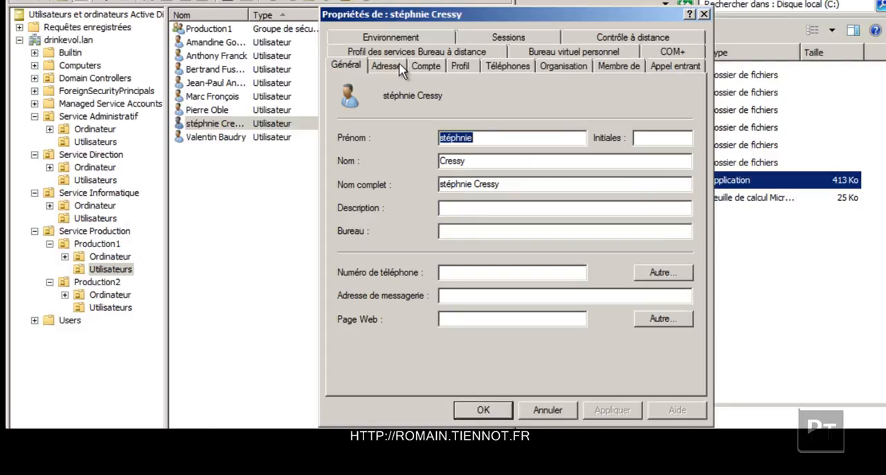
{"action": "left_click", "coordinate": [362, 102]}
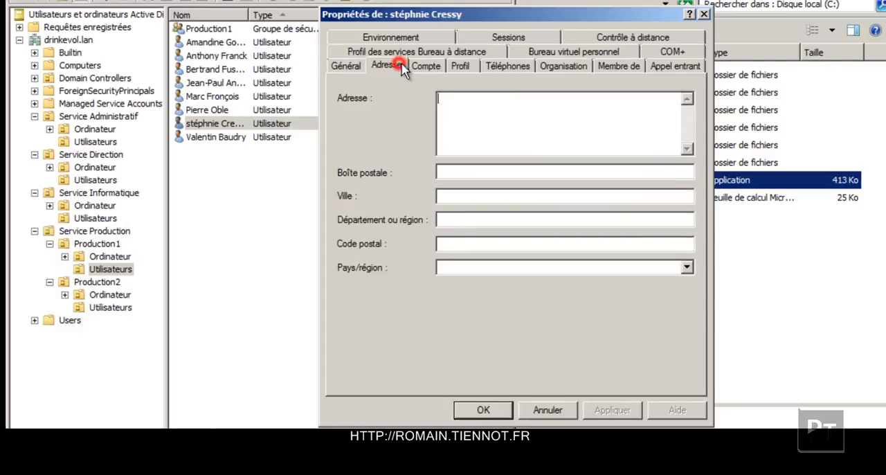
{"action": "left_click", "coordinate": [427, 67]}
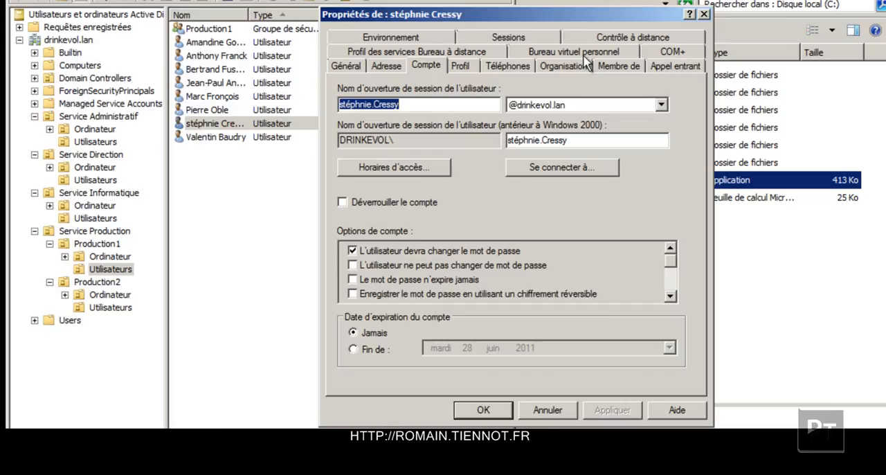
{"action": "left_click", "coordinate": [615, 65]}
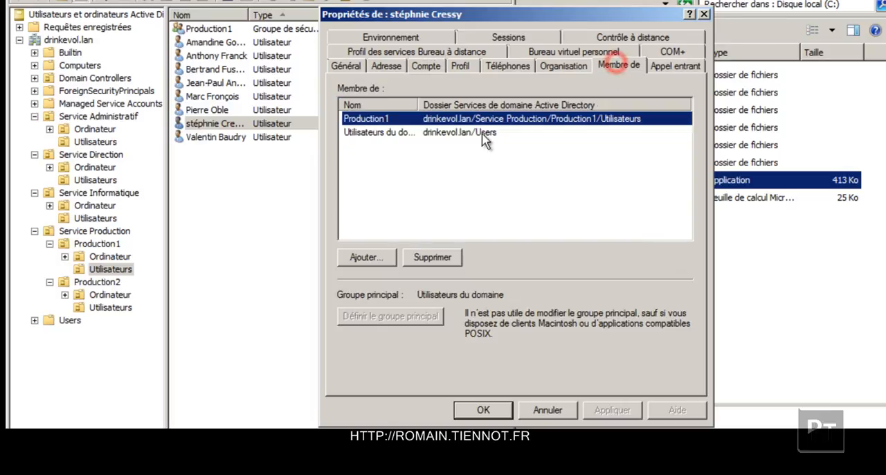
{"action": "left_click", "coordinate": [460, 66]}
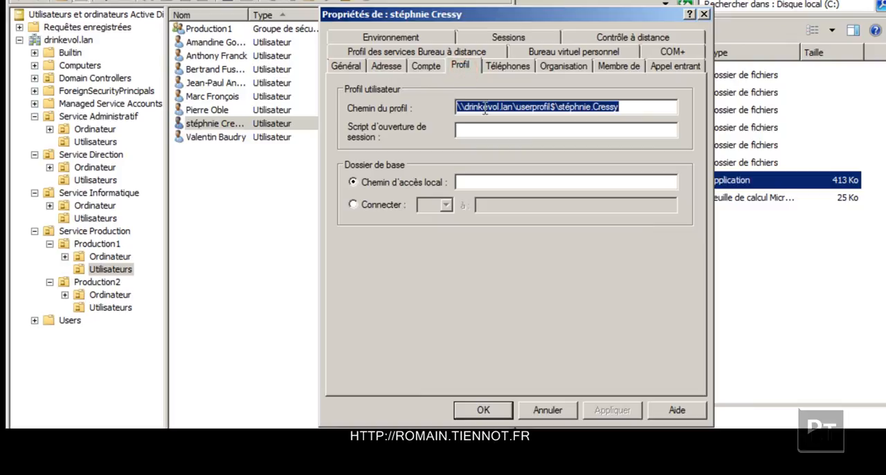
{"action": "left_click", "coordinate": [431, 66]}
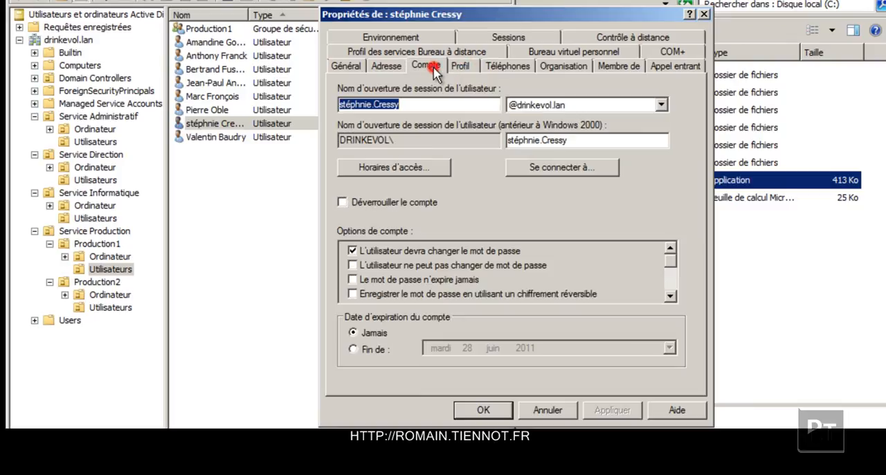
{"action": "left_click", "coordinate": [398, 170]}
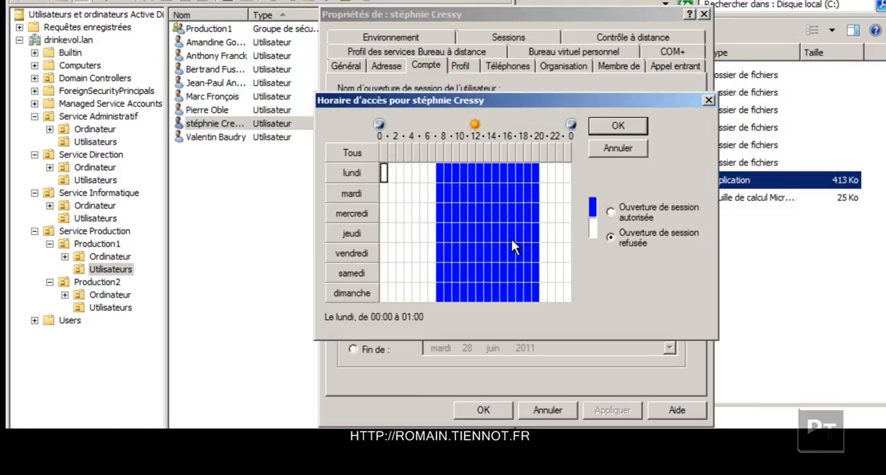
{"action": "key", "text": "Escape"}
{"action": "key", "text": "Escape"}
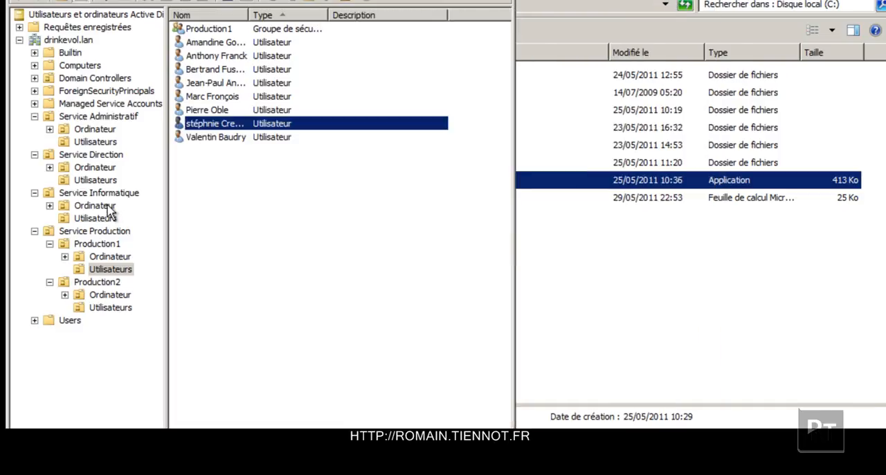
In Service Informatique's Utilisateurs unit, check the last imported user's profile path, account options, logon hours, group membership and general details, and close the properties.
{"action": "left_click", "coordinate": [95, 218]}
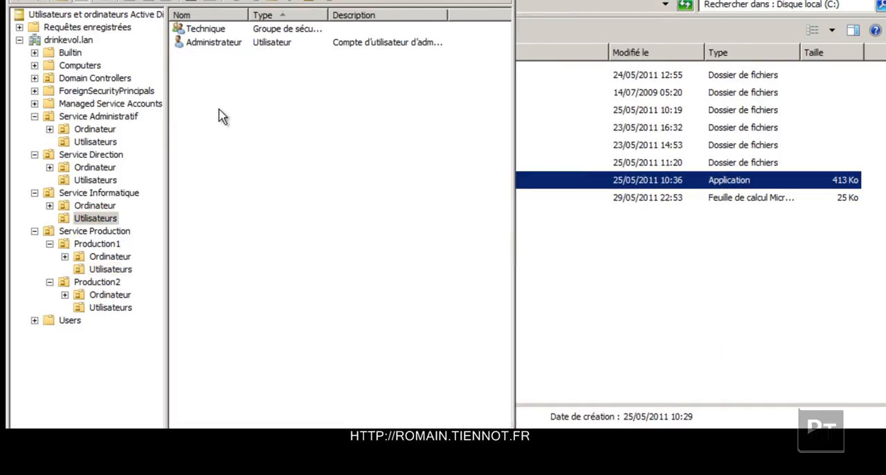
{"action": "double_click", "coordinate": [216, 84]}
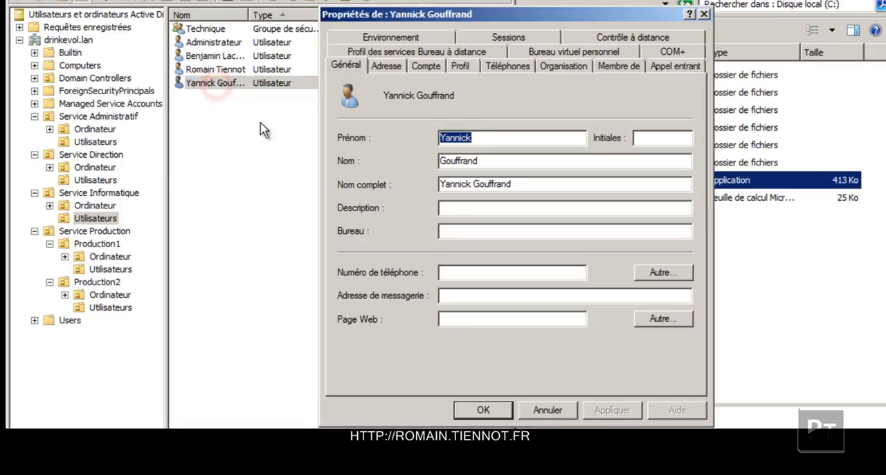
{"action": "left_click", "coordinate": [460, 68]}
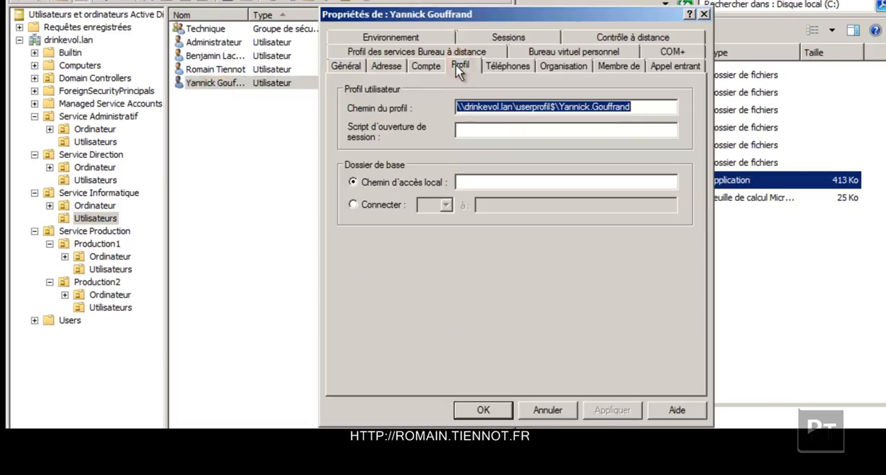
{"action": "left_click", "coordinate": [436, 66]}
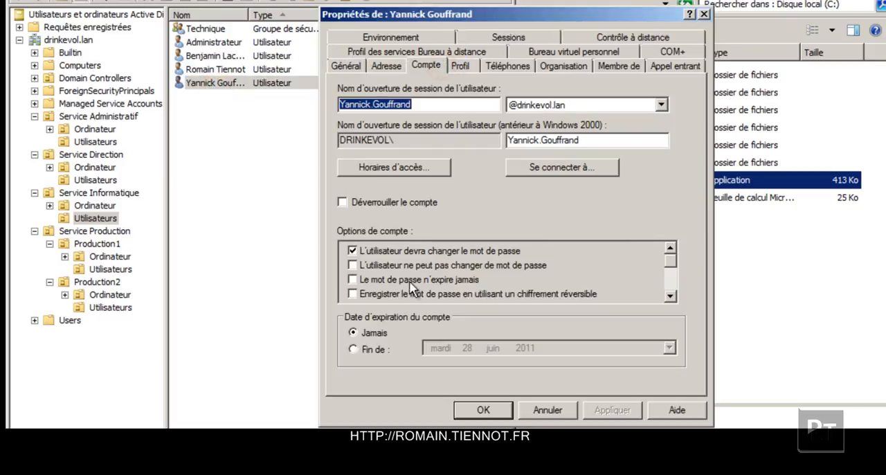
{"action": "left_click", "coordinate": [394, 166]}
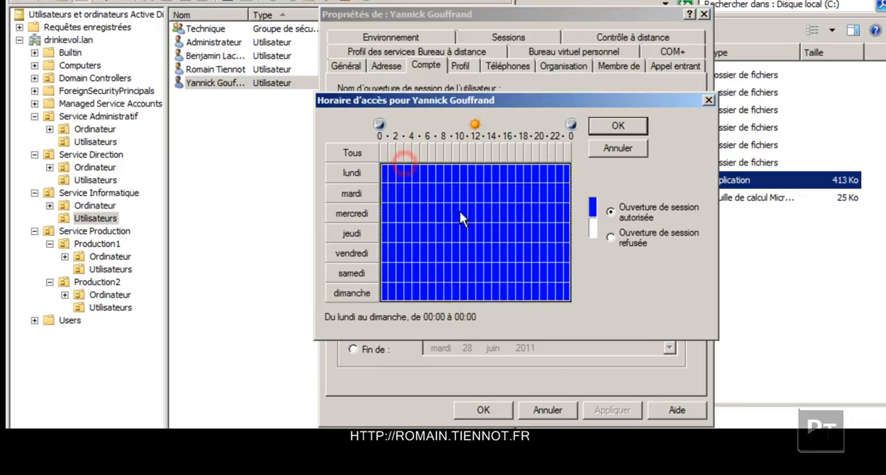
{"action": "key", "text": "Escape"}
{"action": "left_click", "coordinate": [613, 65]}
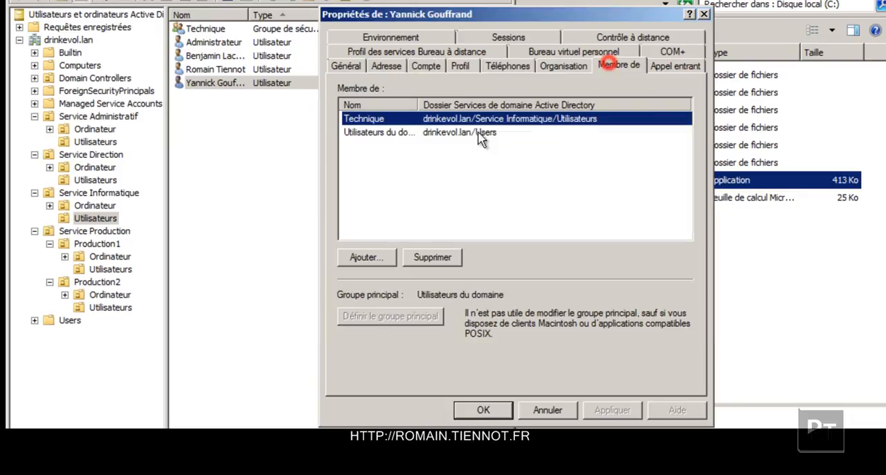
{"action": "left_click", "coordinate": [350, 66]}
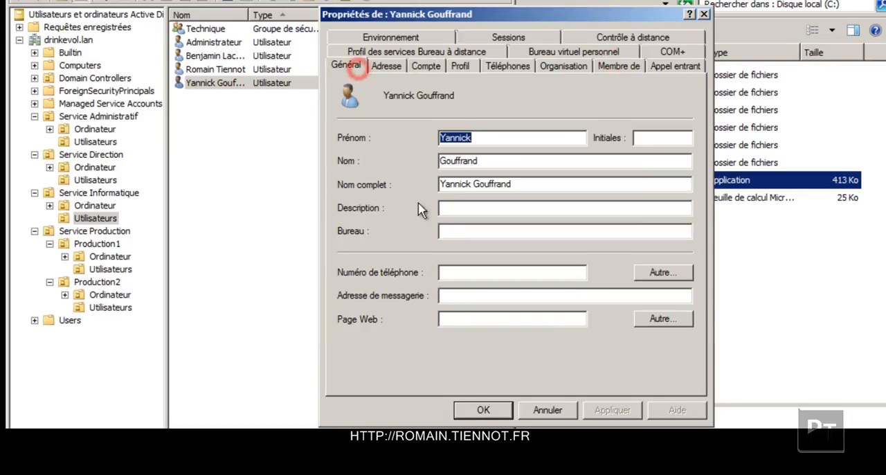
{"action": "key", "text": "Escape"}
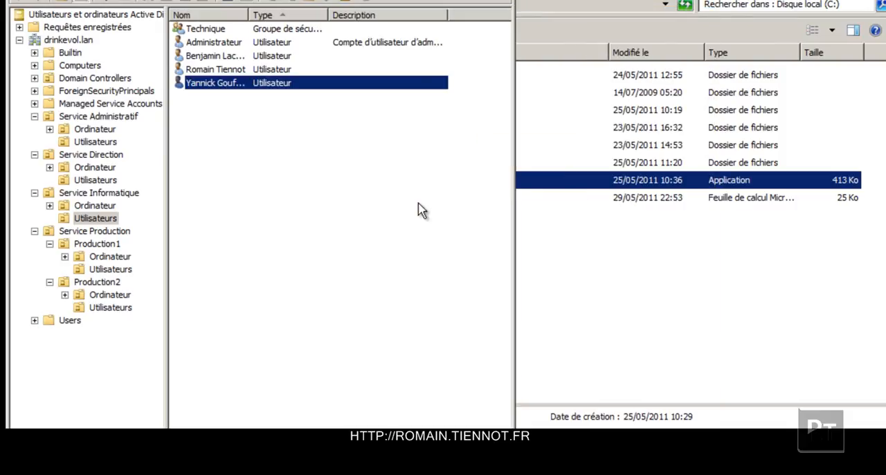